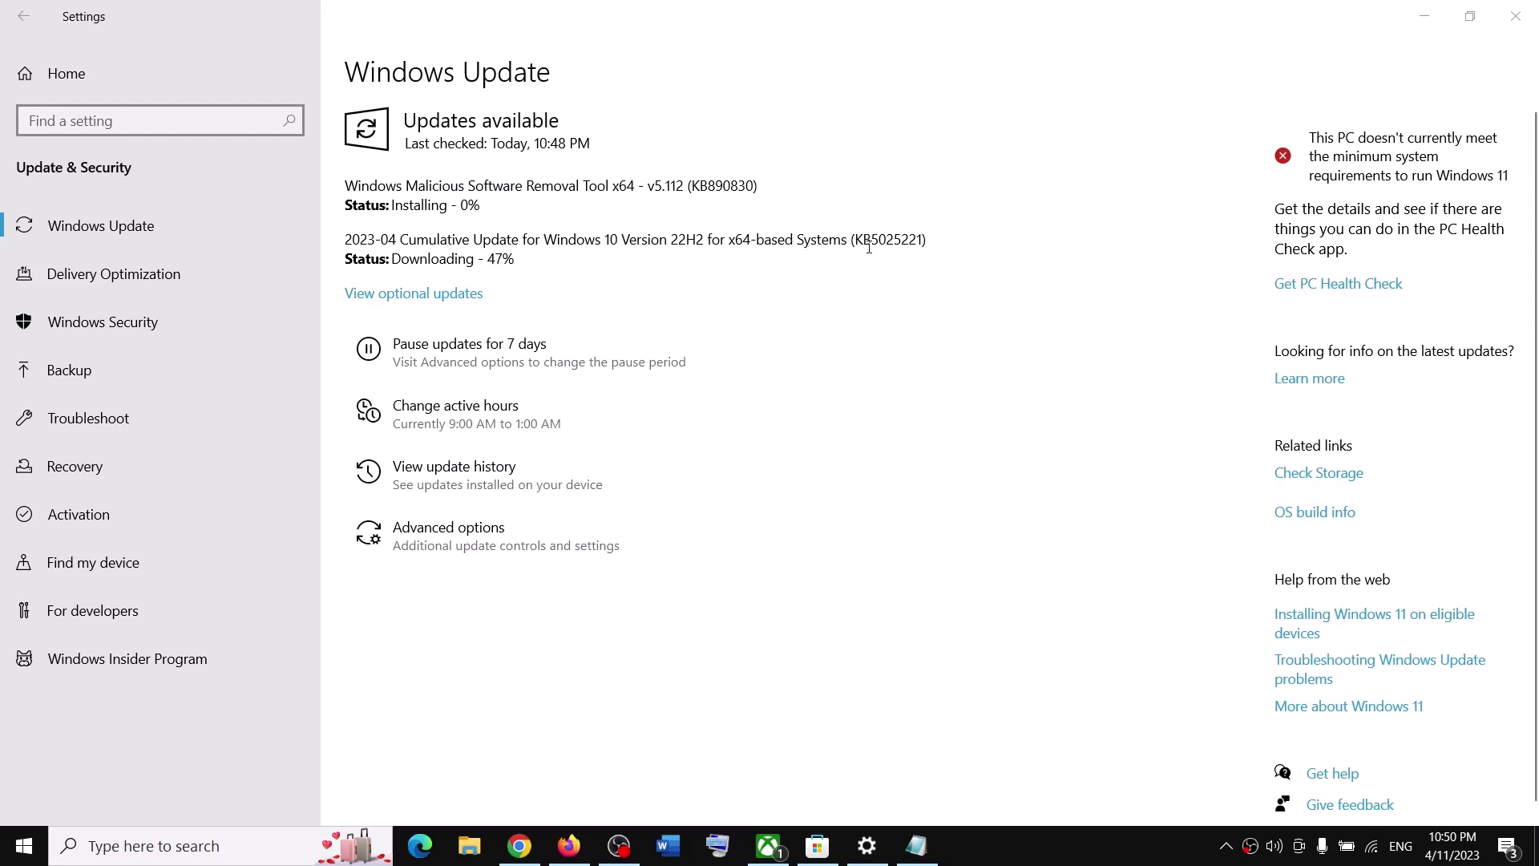
Select the KB5025221 update number on the Windows Update page, then leave Settings for the desktop
{"action": "double_click", "coordinate": [909, 241]}
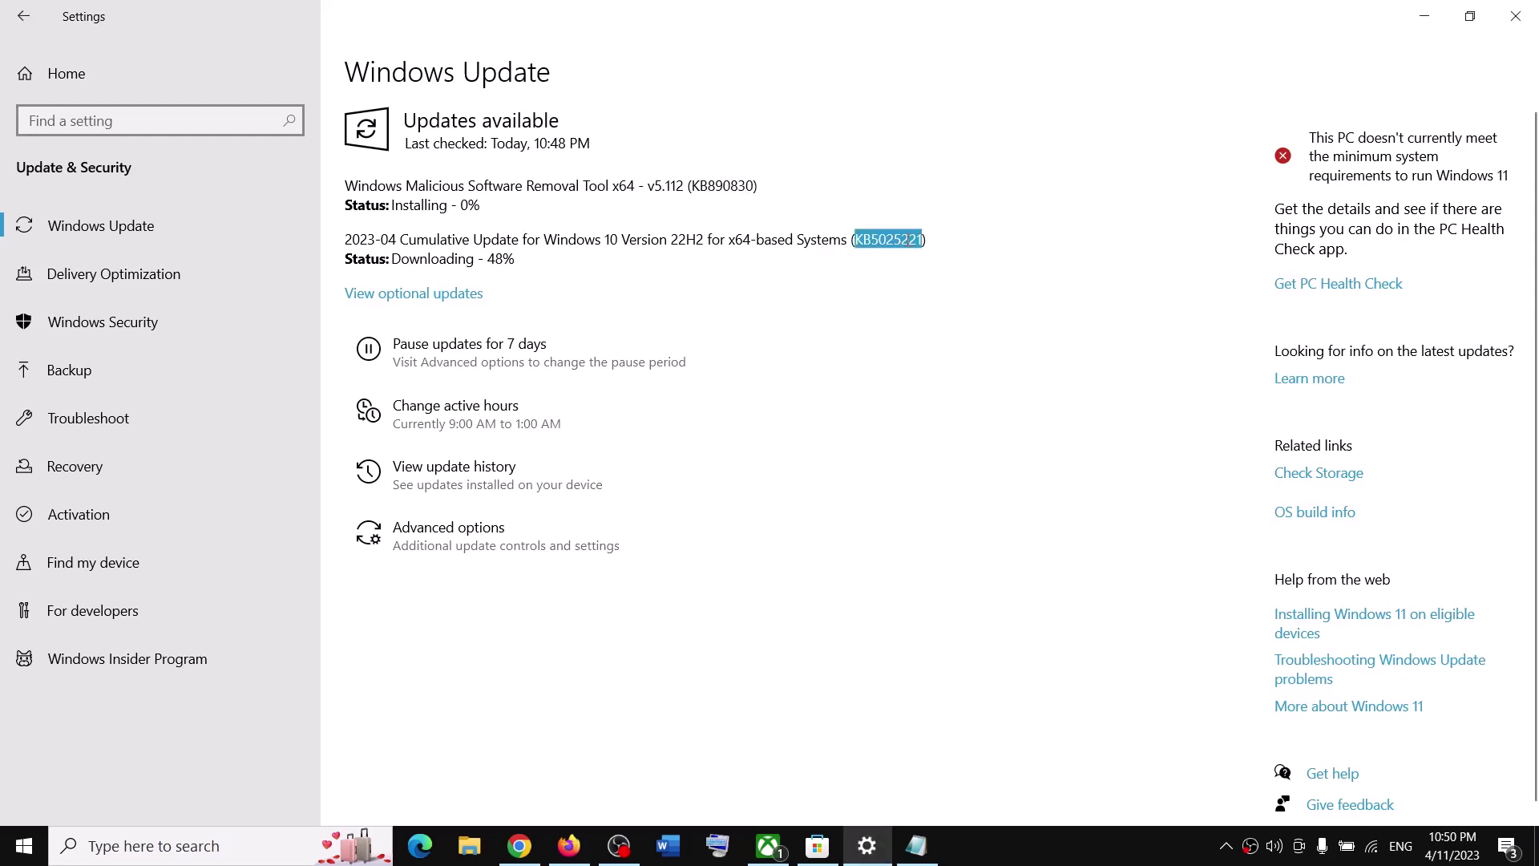
{"action": "double_click", "coordinate": [883, 239]}
{"action": "left_click", "coordinate": [888, 242]}
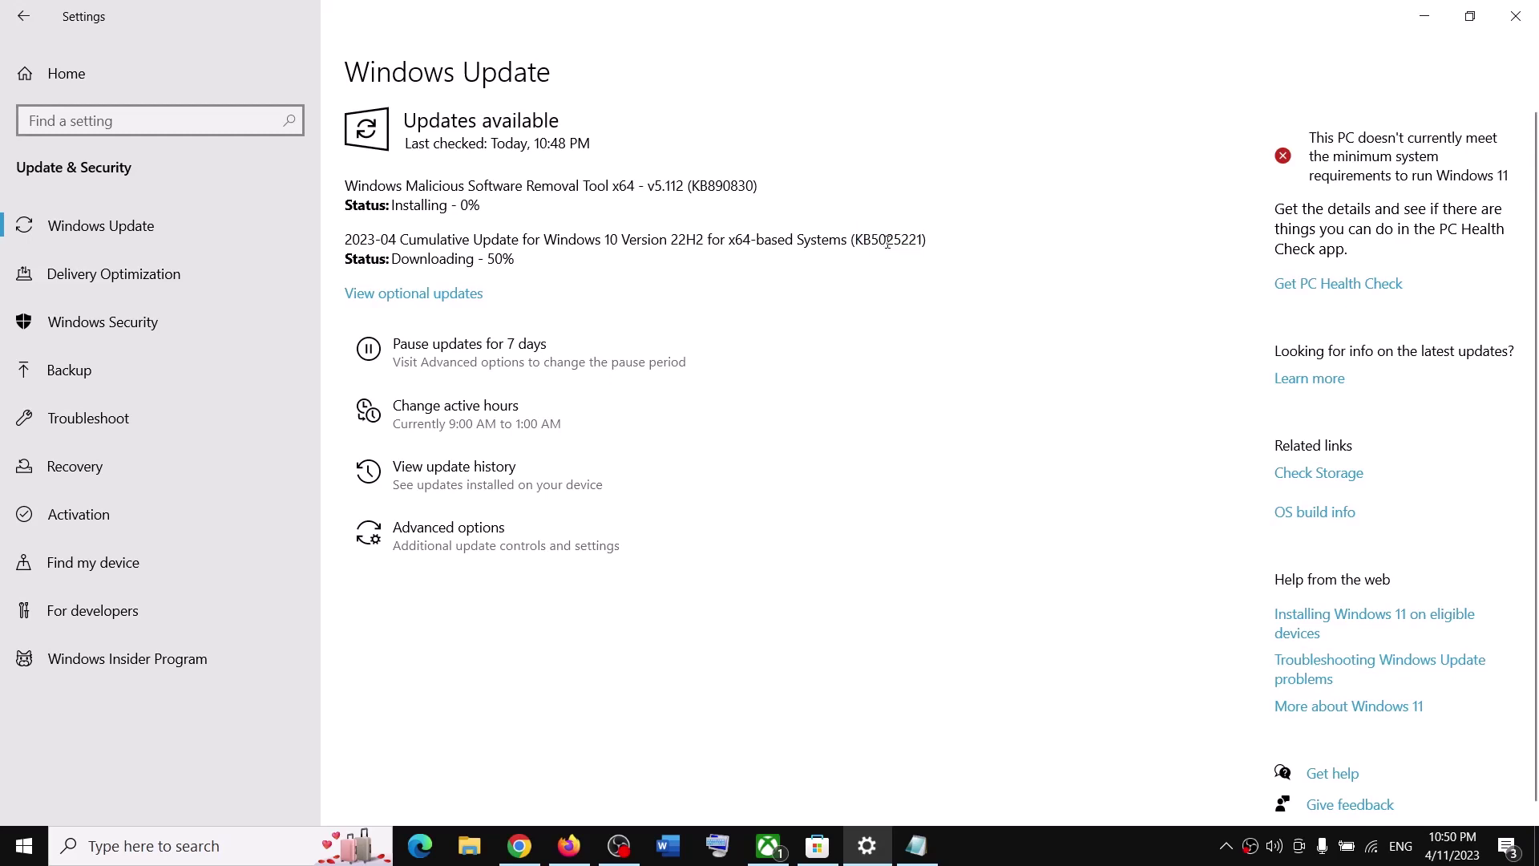
{"action": "left_click", "coordinate": [1066, 838]}
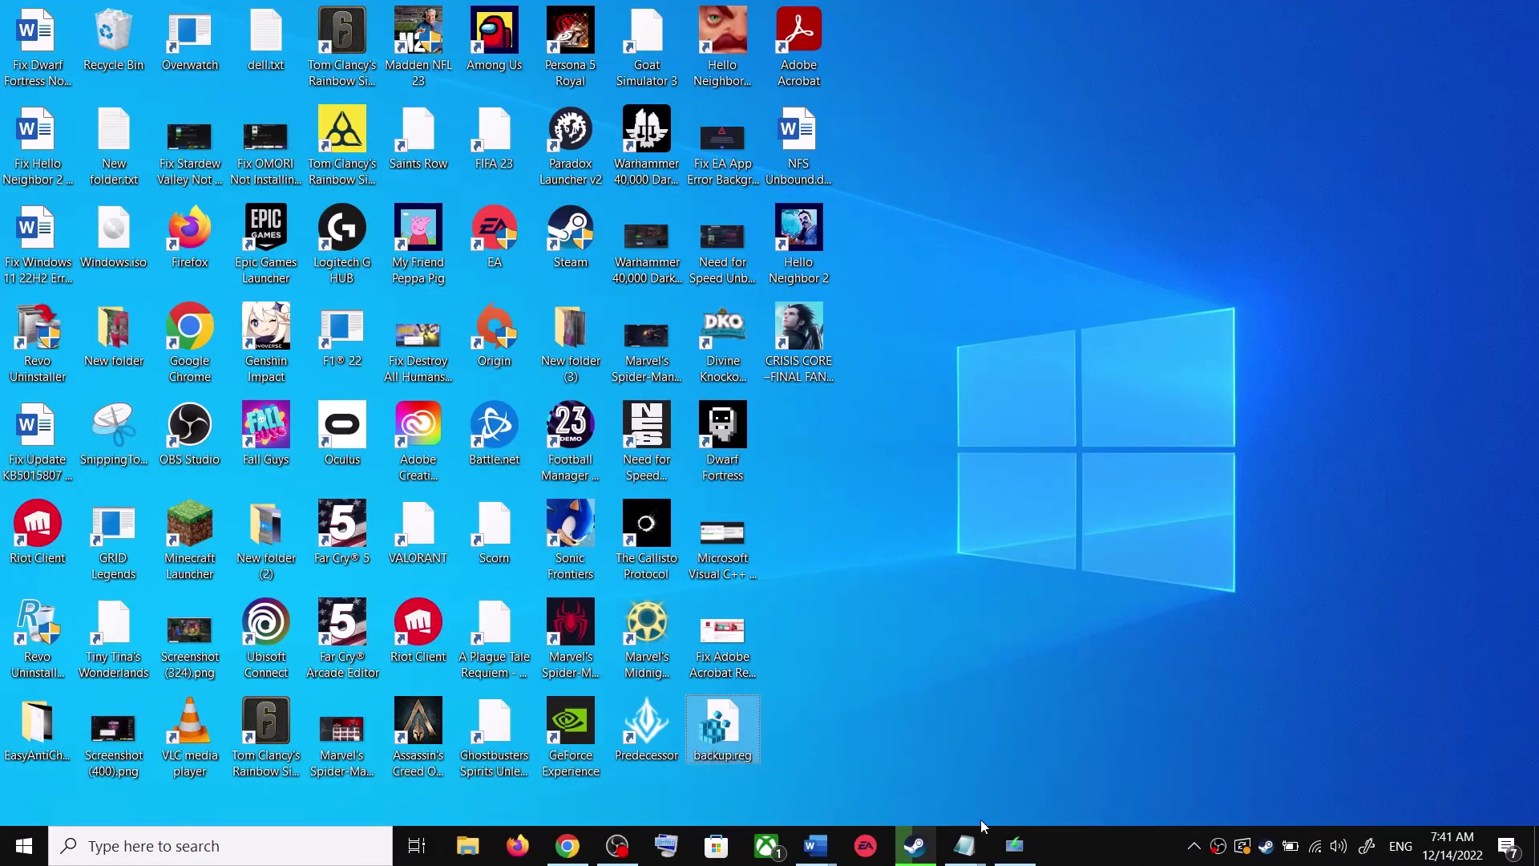
Run the Windows Update troubleshooter from Update & Security > Troubleshoot > Additional troubleshooters
{"action": "mouse_move", "coordinate": [816, 846]}
{"action": "left_click", "coordinate": [842, 754]}
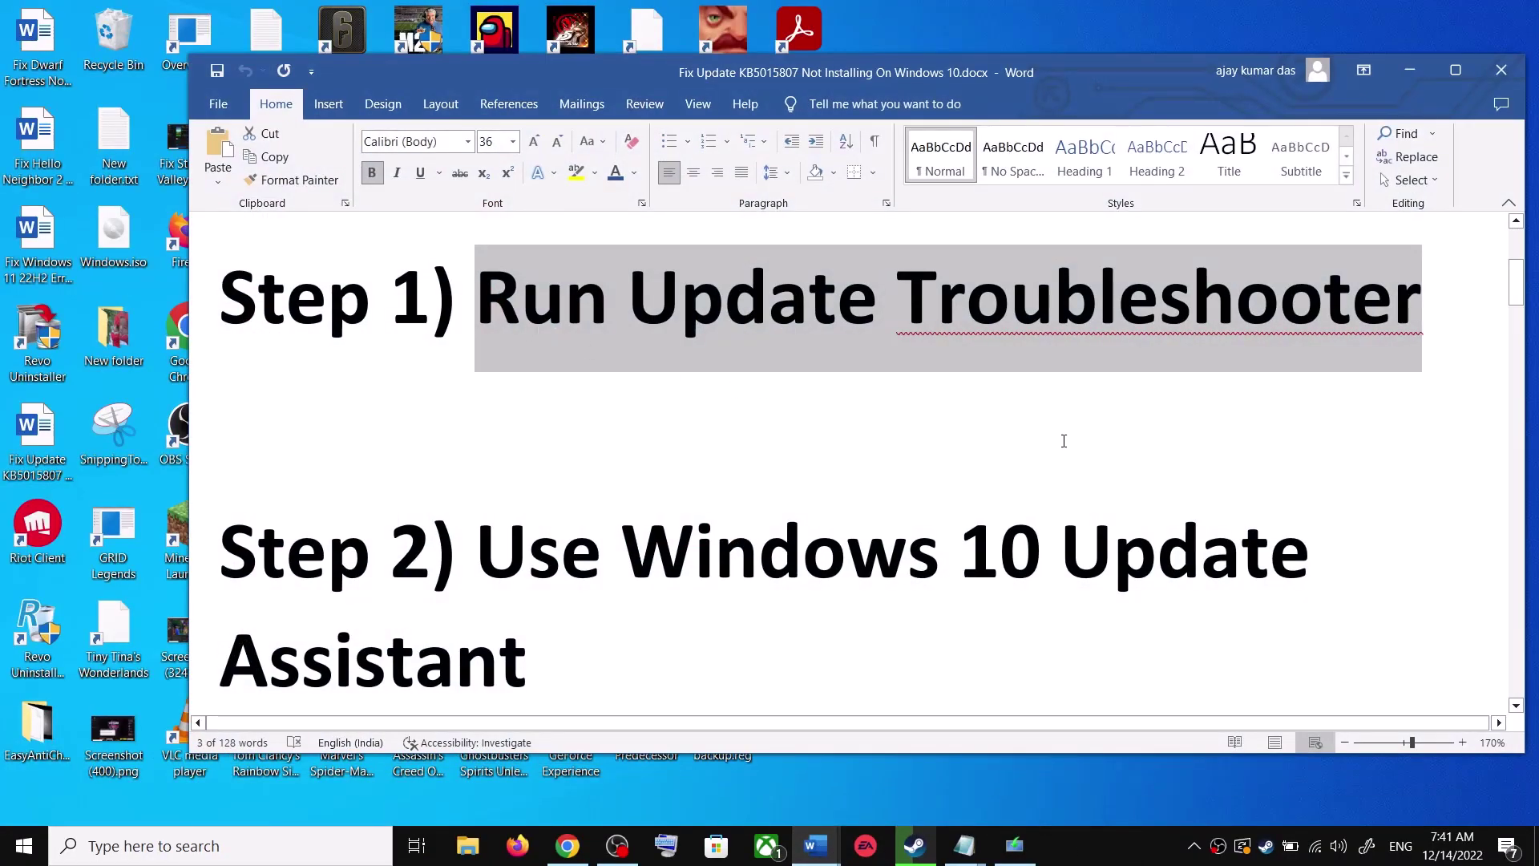
{"action": "key", "text": "super+i"}
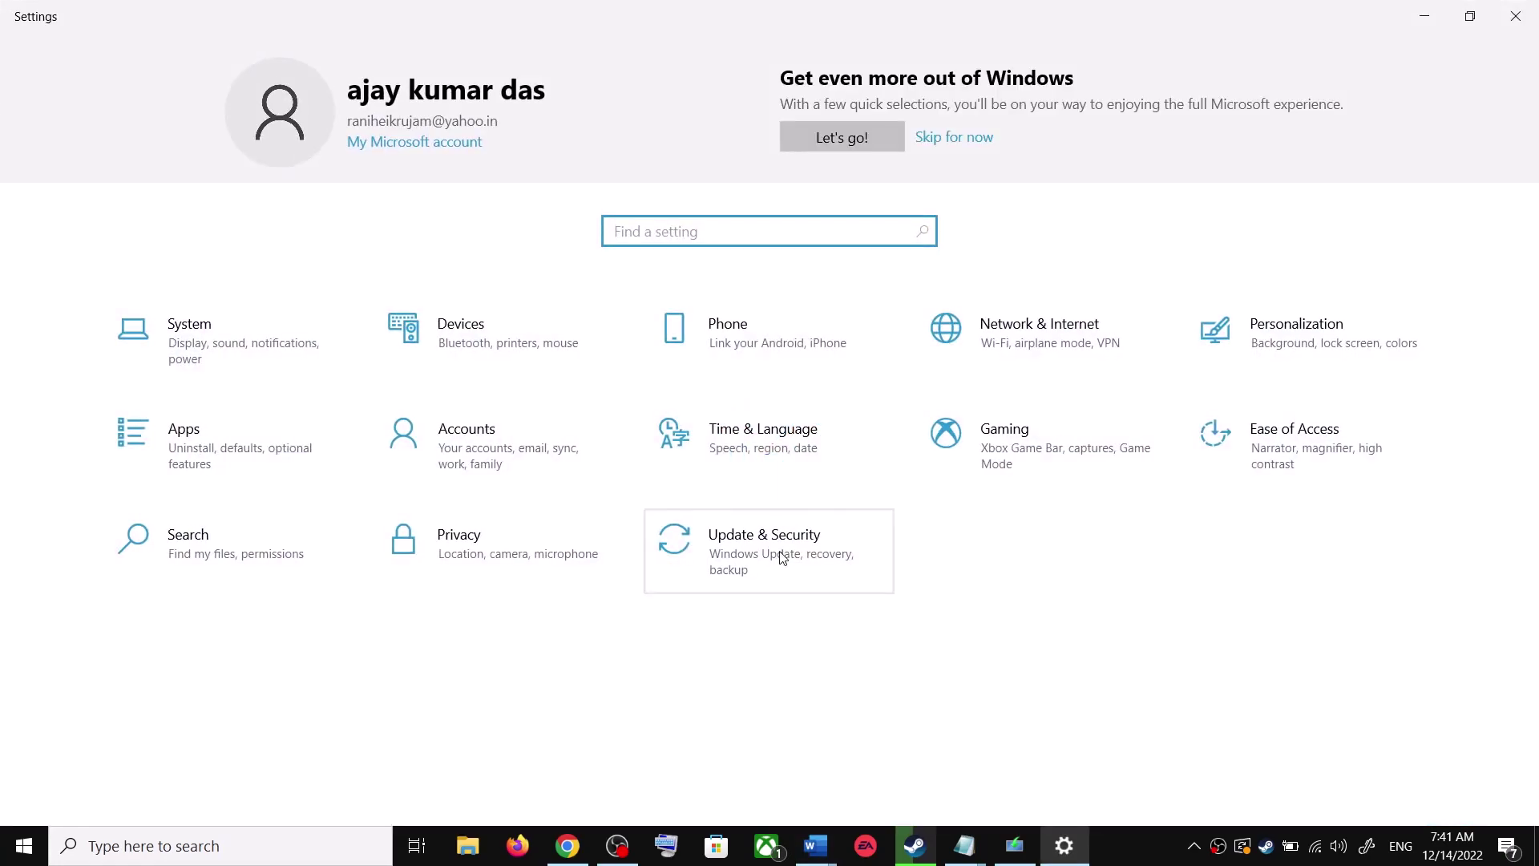
{"action": "left_click", "coordinate": [782, 557]}
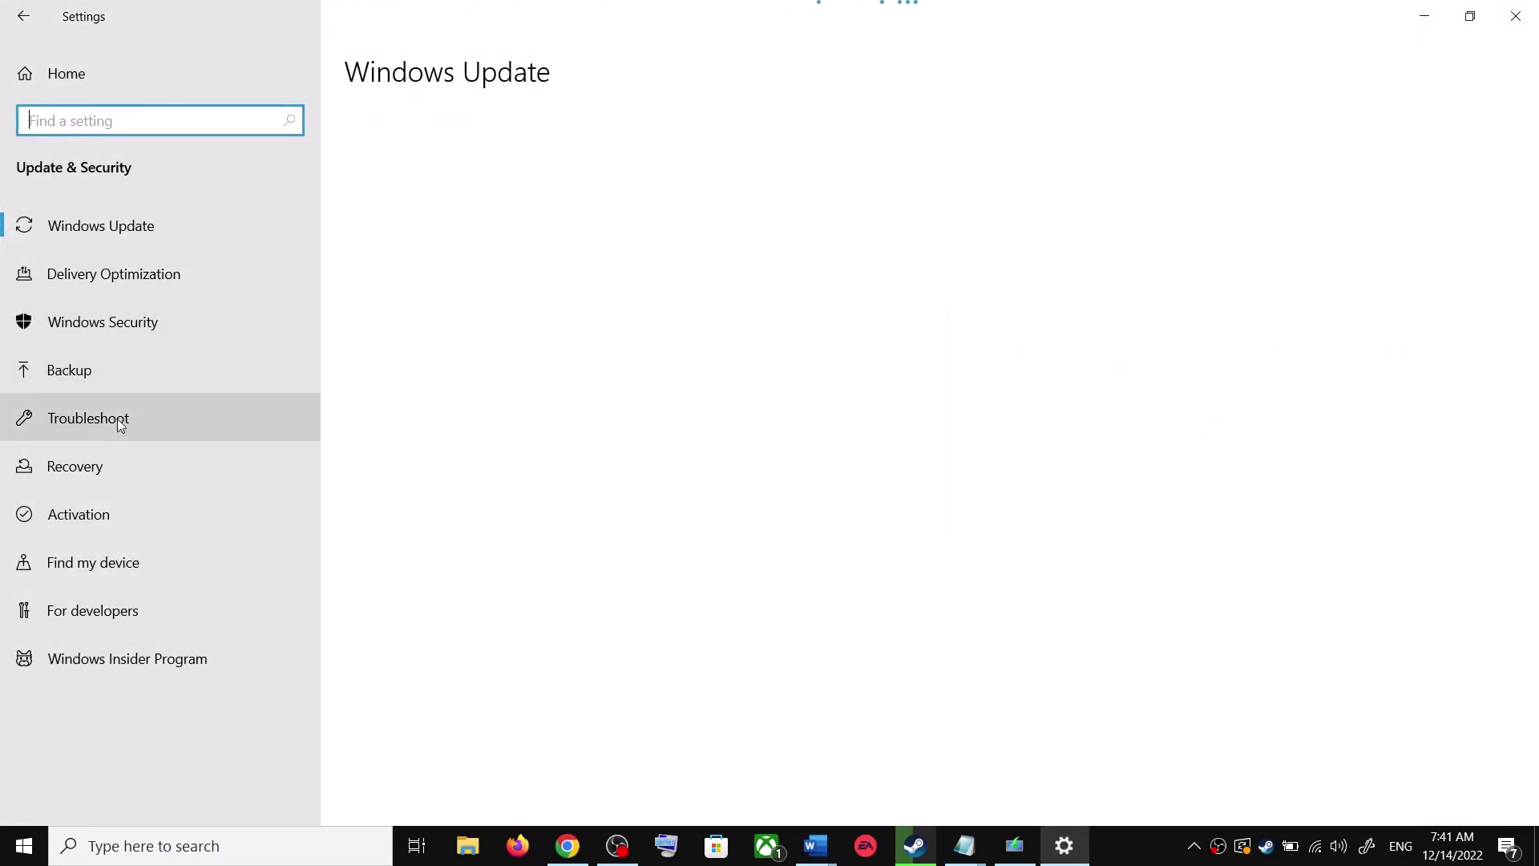
{"action": "left_click", "coordinate": [118, 420]}
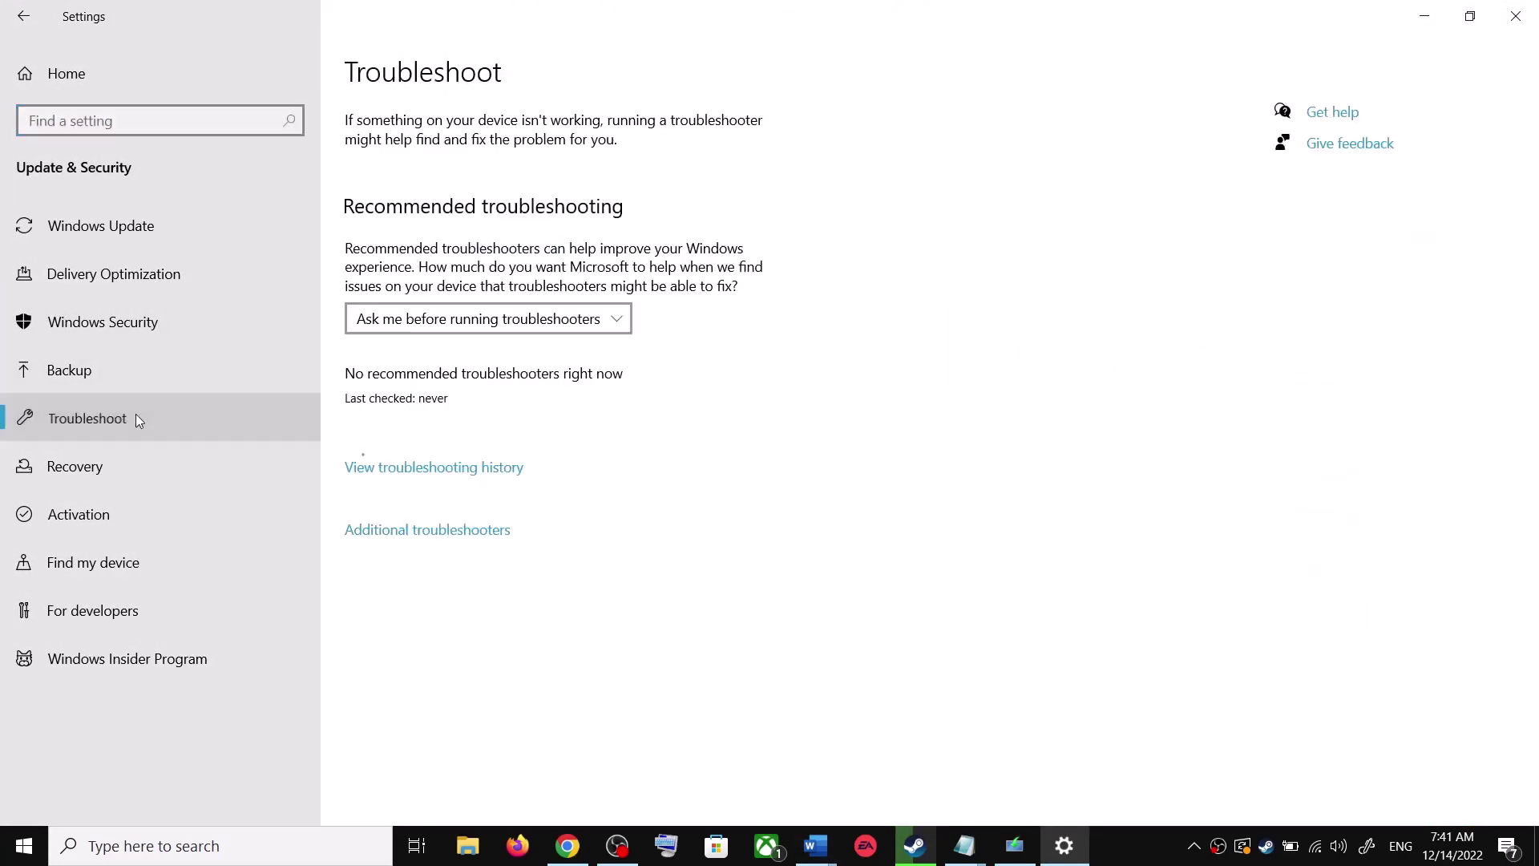
{"action": "left_click", "coordinate": [451, 535]}
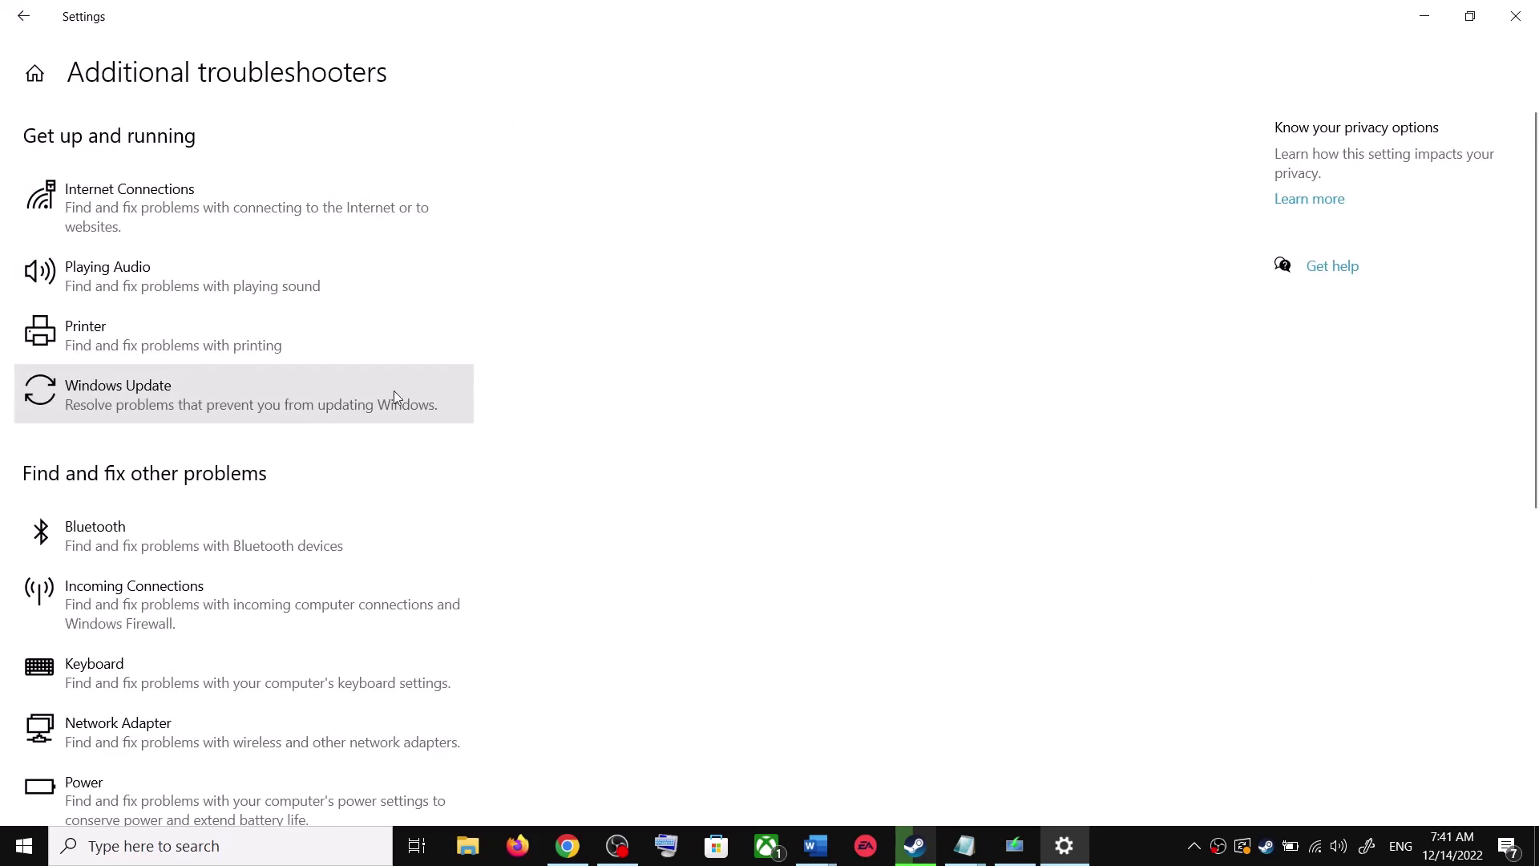
{"action": "left_click", "coordinate": [186, 402]}
{"action": "left_click", "coordinate": [364, 455]}
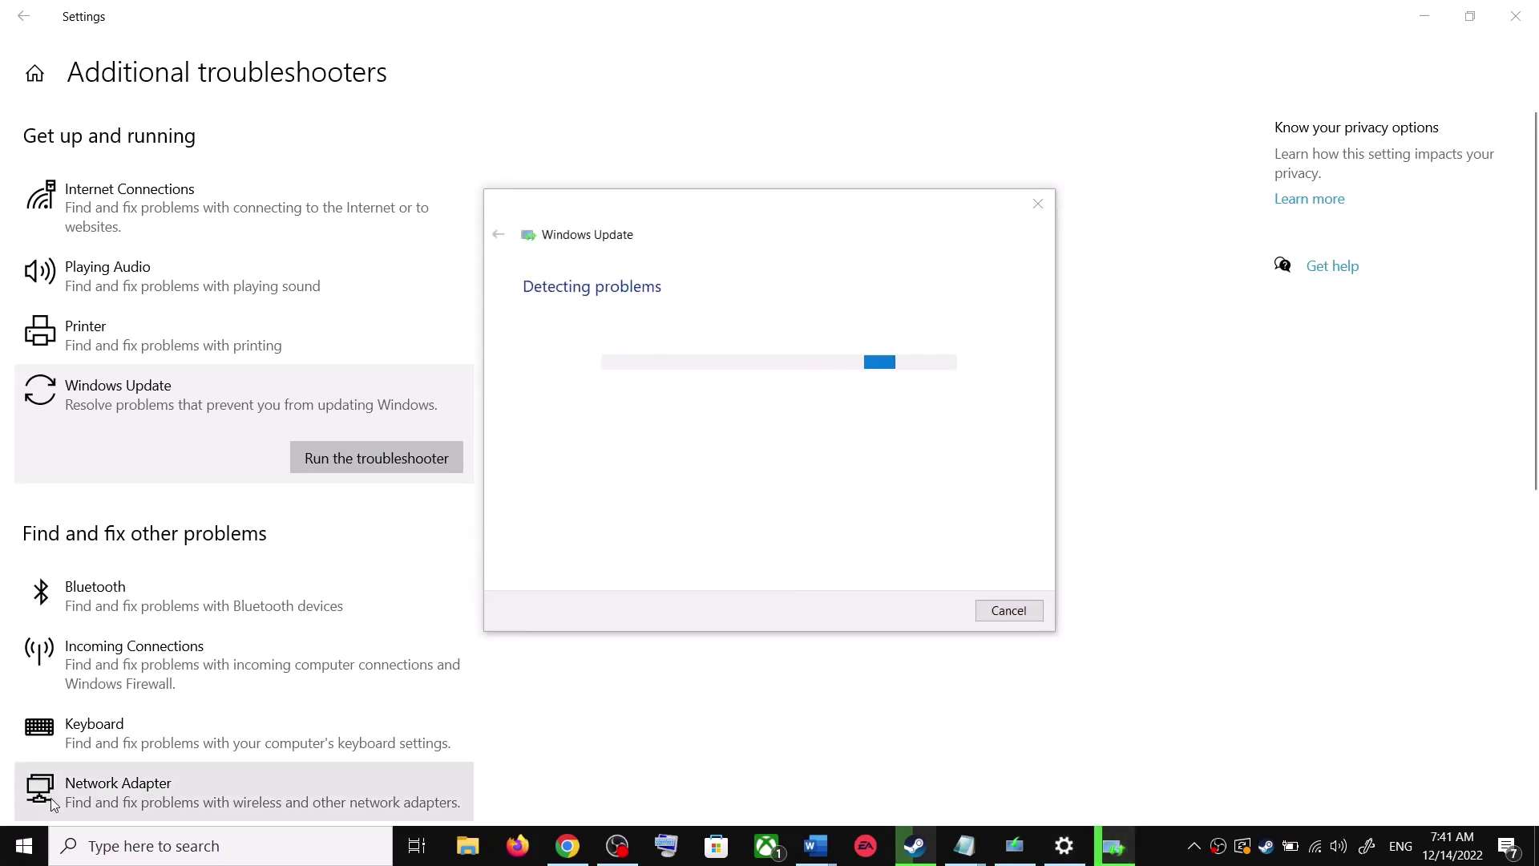
Check the Start menu power options without restarting, then return to Settings
{"action": "left_click", "coordinate": [14, 858]}
{"action": "left_click", "coordinate": [25, 802]}
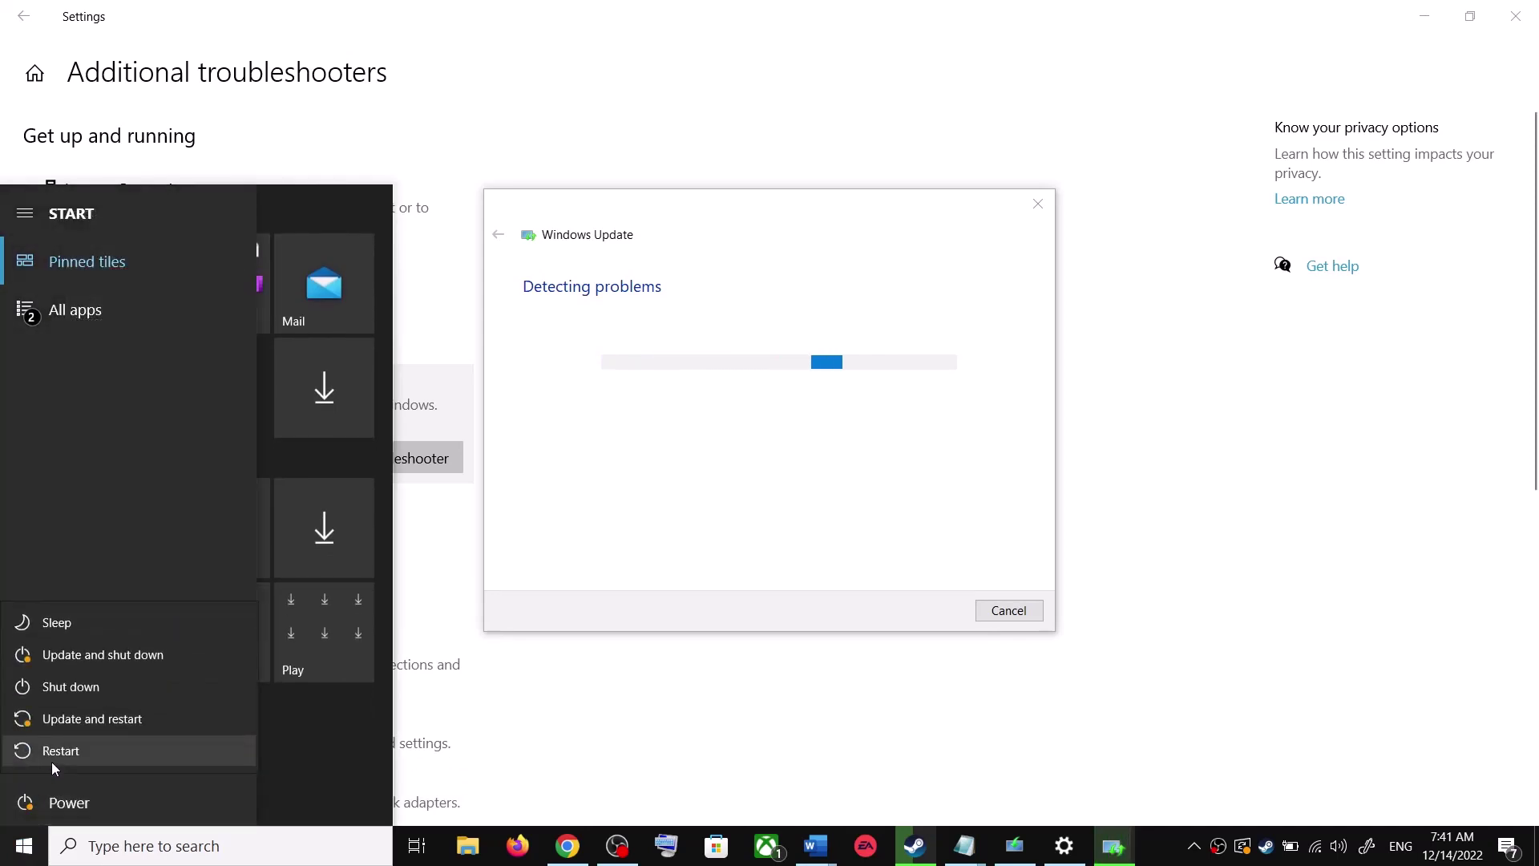
{"action": "left_click", "coordinate": [1174, 338]}
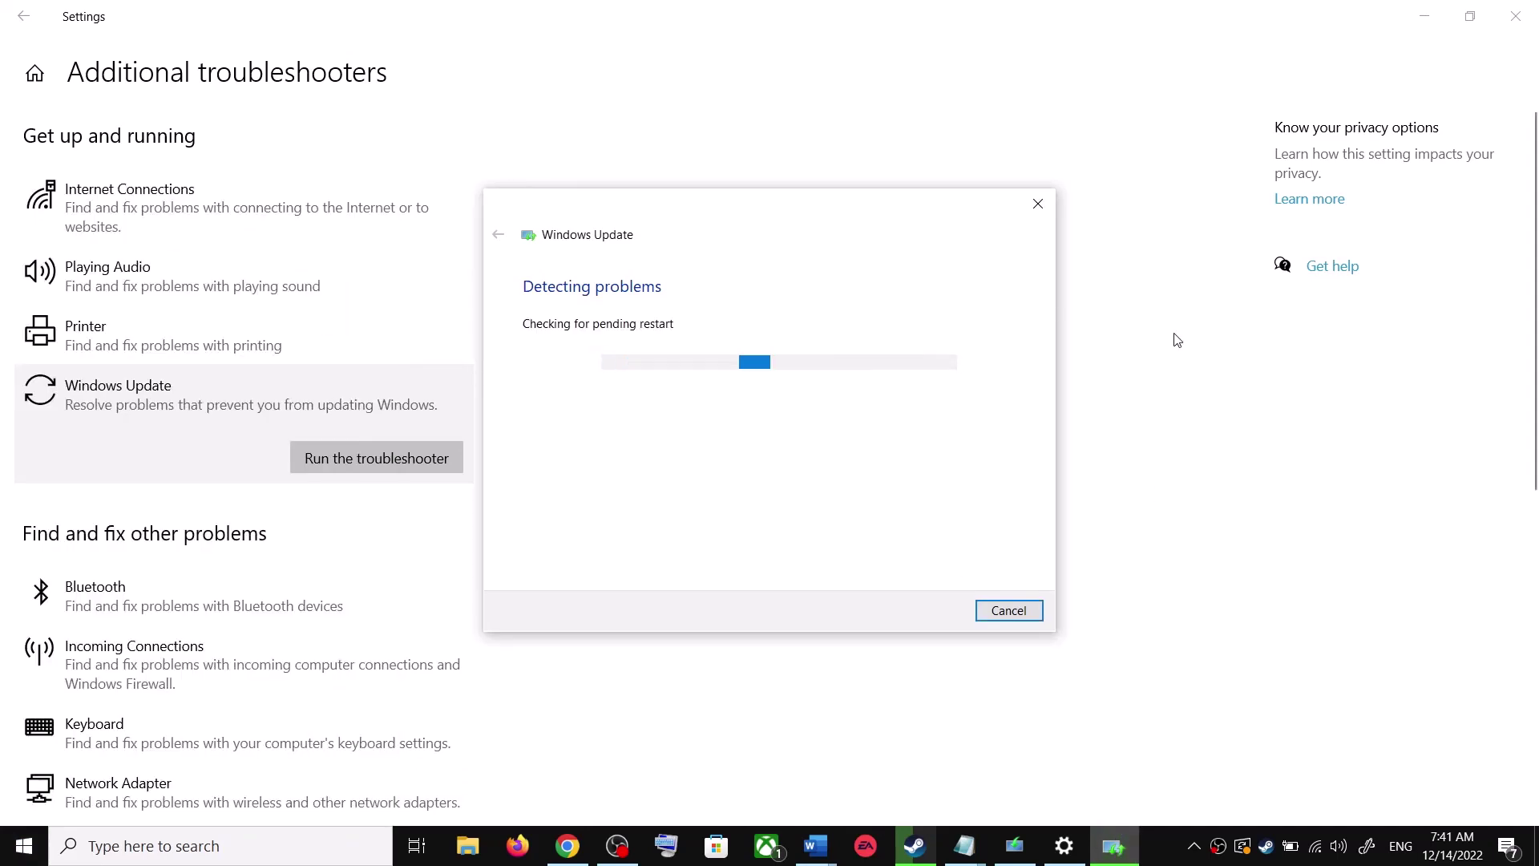
{"action": "left_click", "coordinate": [1175, 343]}
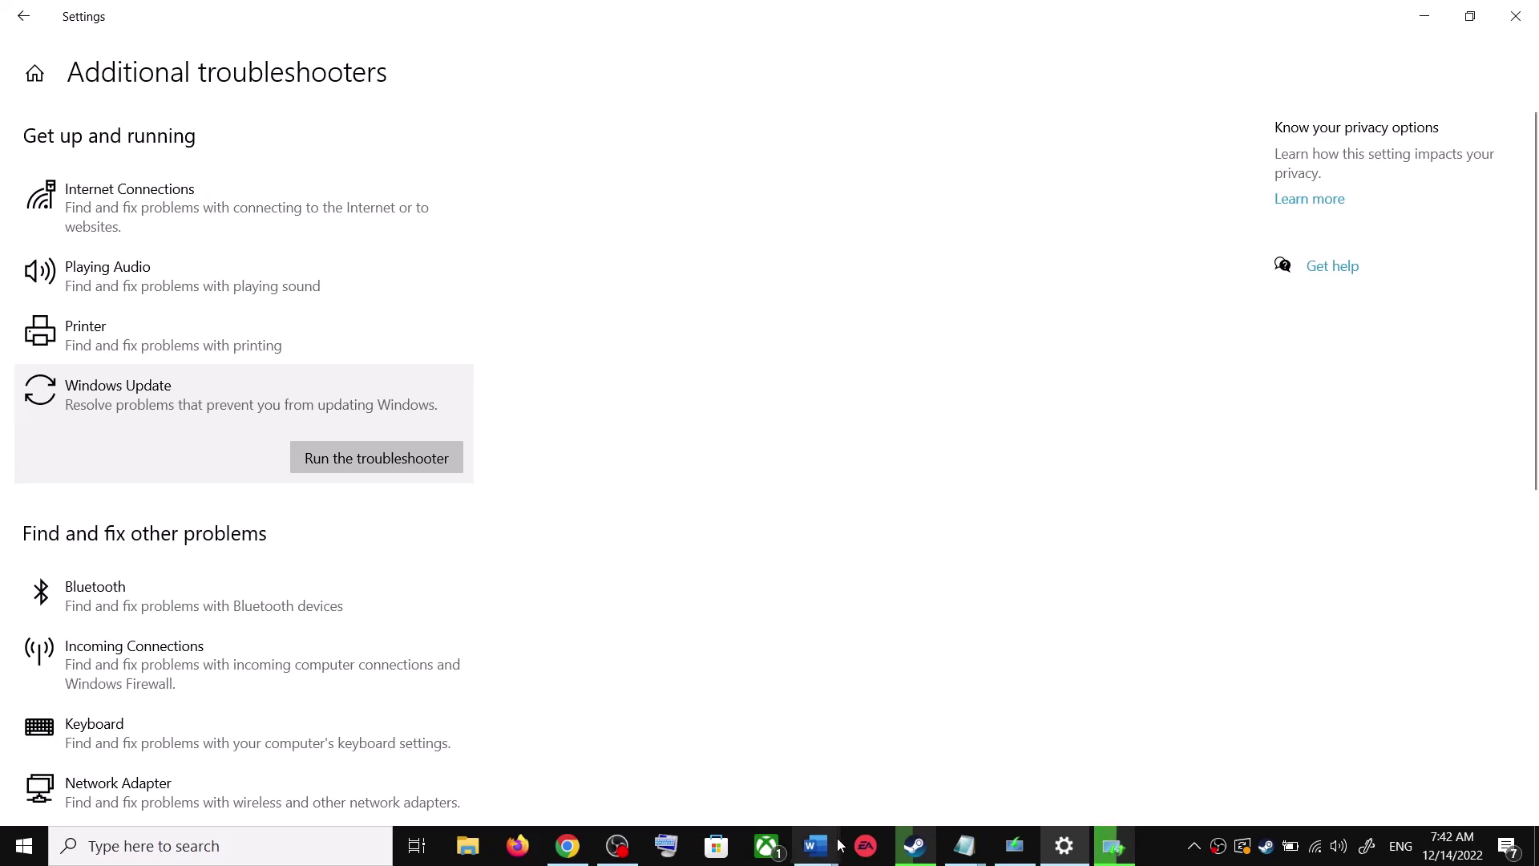
Select the Step 2 Windows 10 download link in the Word fix guide
{"action": "mouse_move", "coordinate": [835, 852]}
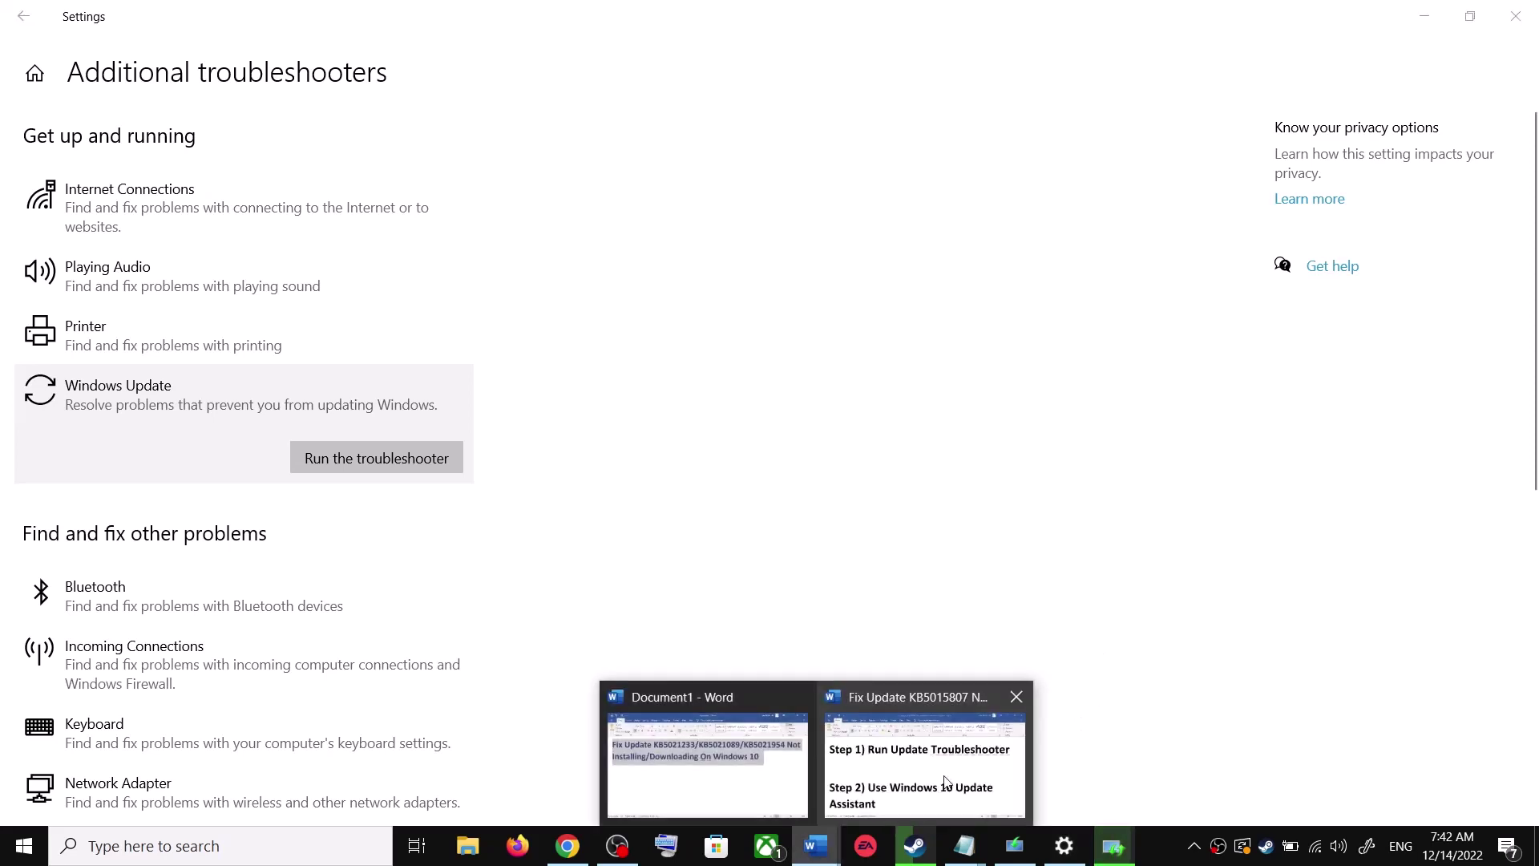
{"action": "left_click", "coordinate": [948, 774]}
{"action": "scroll", "coordinate": [516, 539], "scroll_direction": "down", "scroll_amount": 1}
{"action": "left_click_drag", "start_coordinate": [516, 539], "coordinate": [640, 630]}
{"action": "scroll", "coordinate": [1121, 593], "scroll_direction": "down", "scroll_amount": 1}
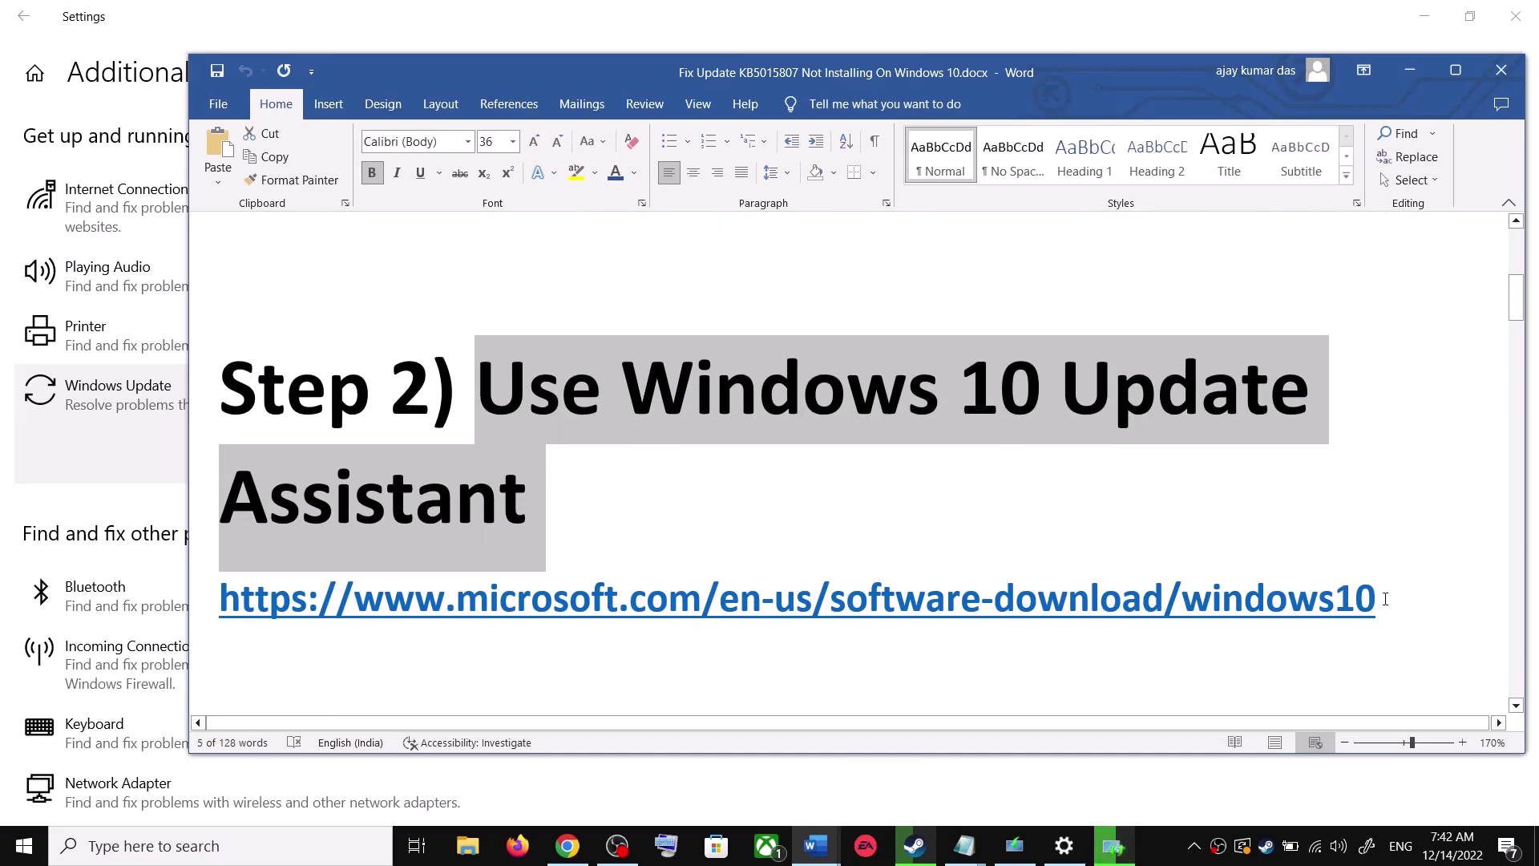
{"action": "triple_click", "coordinate": [361, 613]}
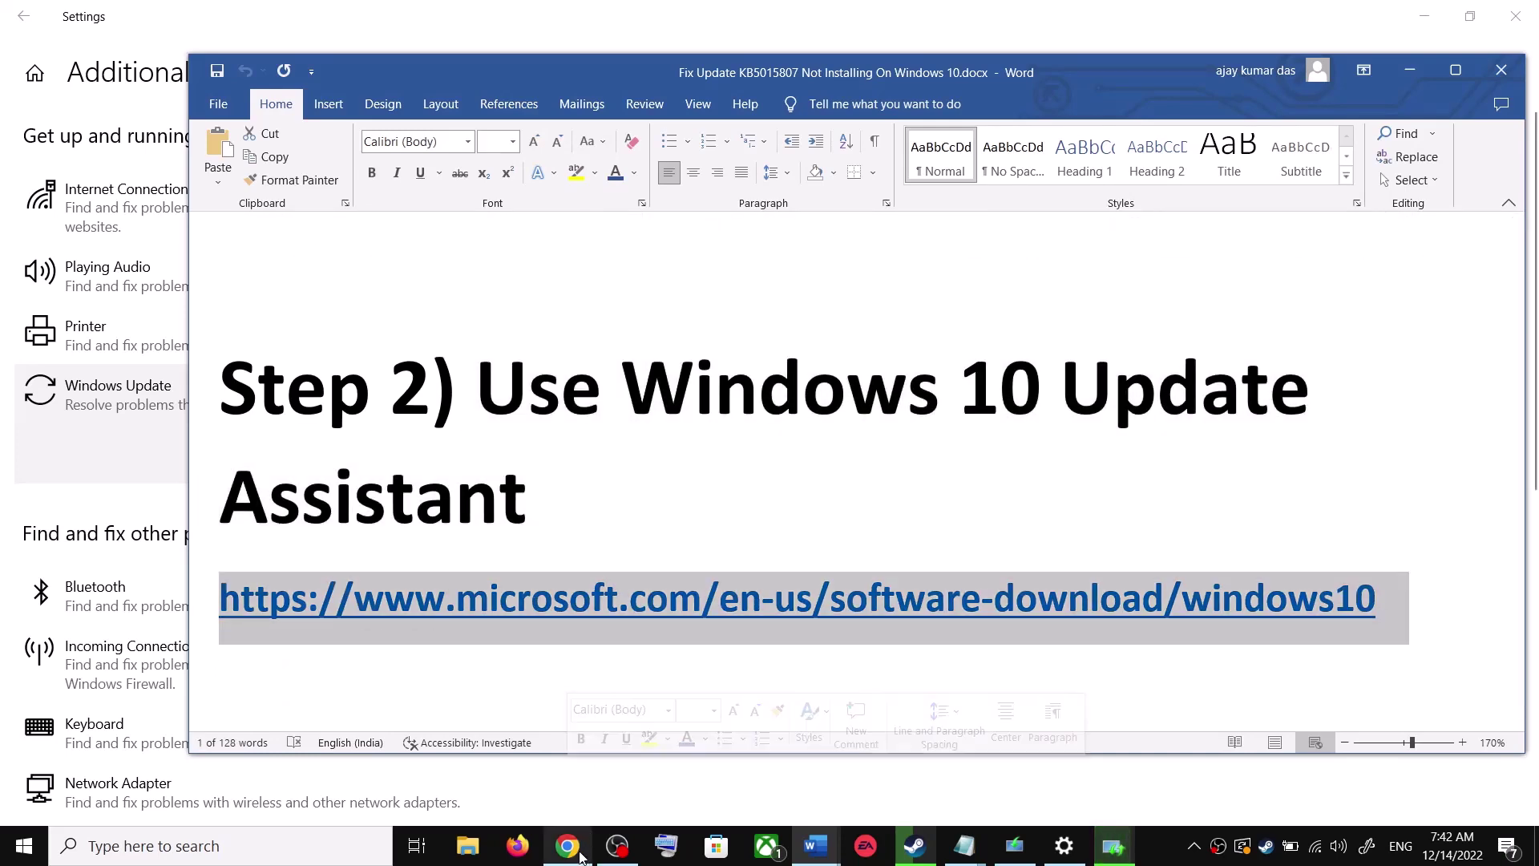
Bring up Microsoft's Download Windows 10 page in Chrome
{"action": "mouse_move", "coordinate": [568, 846]}
{"action": "left_click", "coordinate": [570, 754]}
{"action": "scroll", "coordinate": [340, 447], "scroll_direction": "up", "scroll_amount": 4}
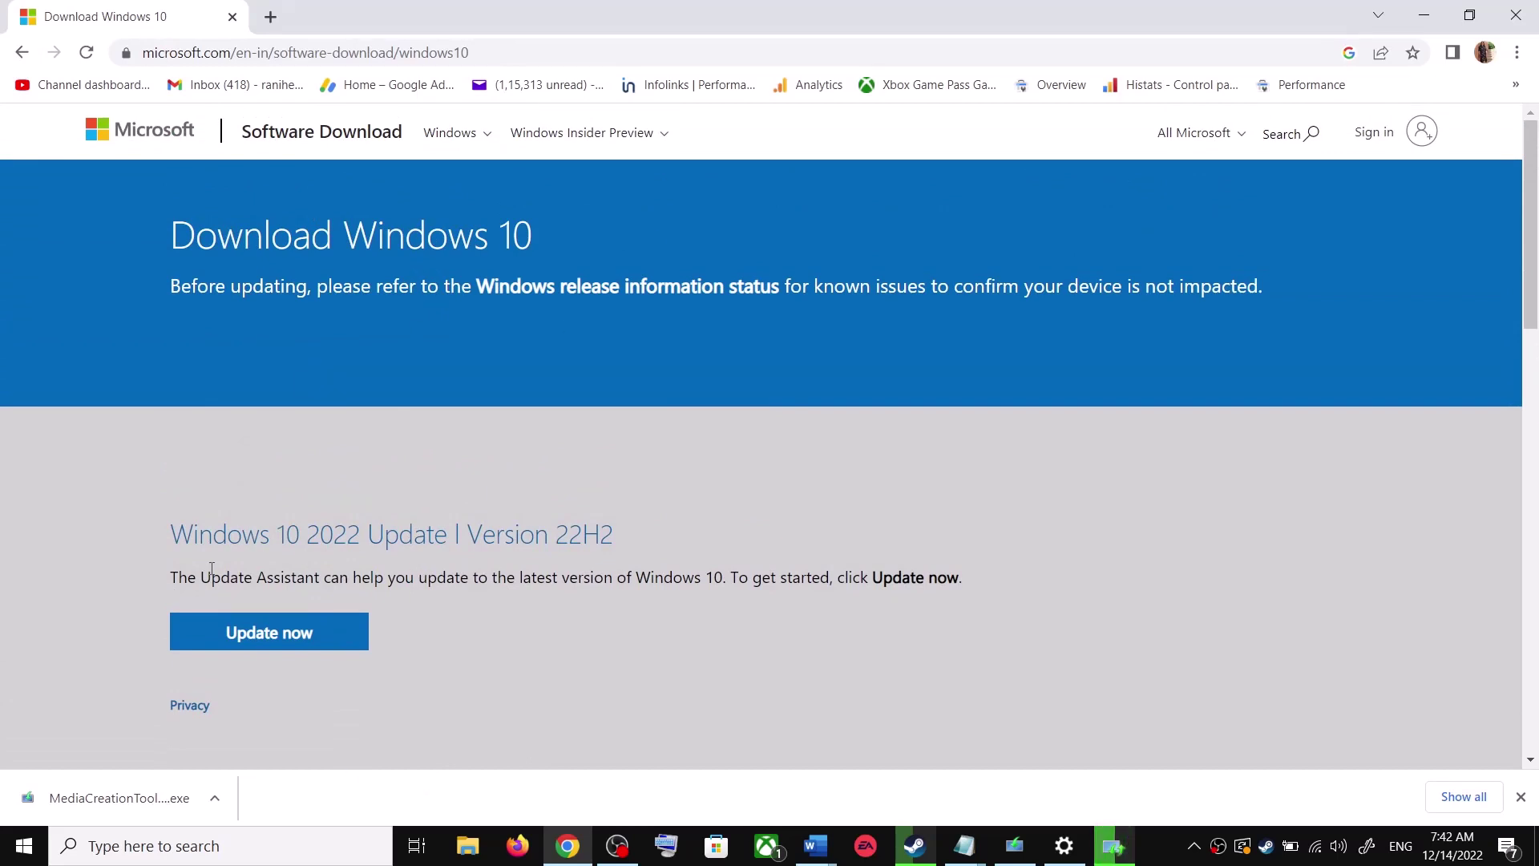
Download and launch the Windows10Upgrade Update Assistant, closing it once it reports the PC up to date
{"action": "left_click_drag", "start_coordinate": [199, 579], "coordinate": [320, 579]}
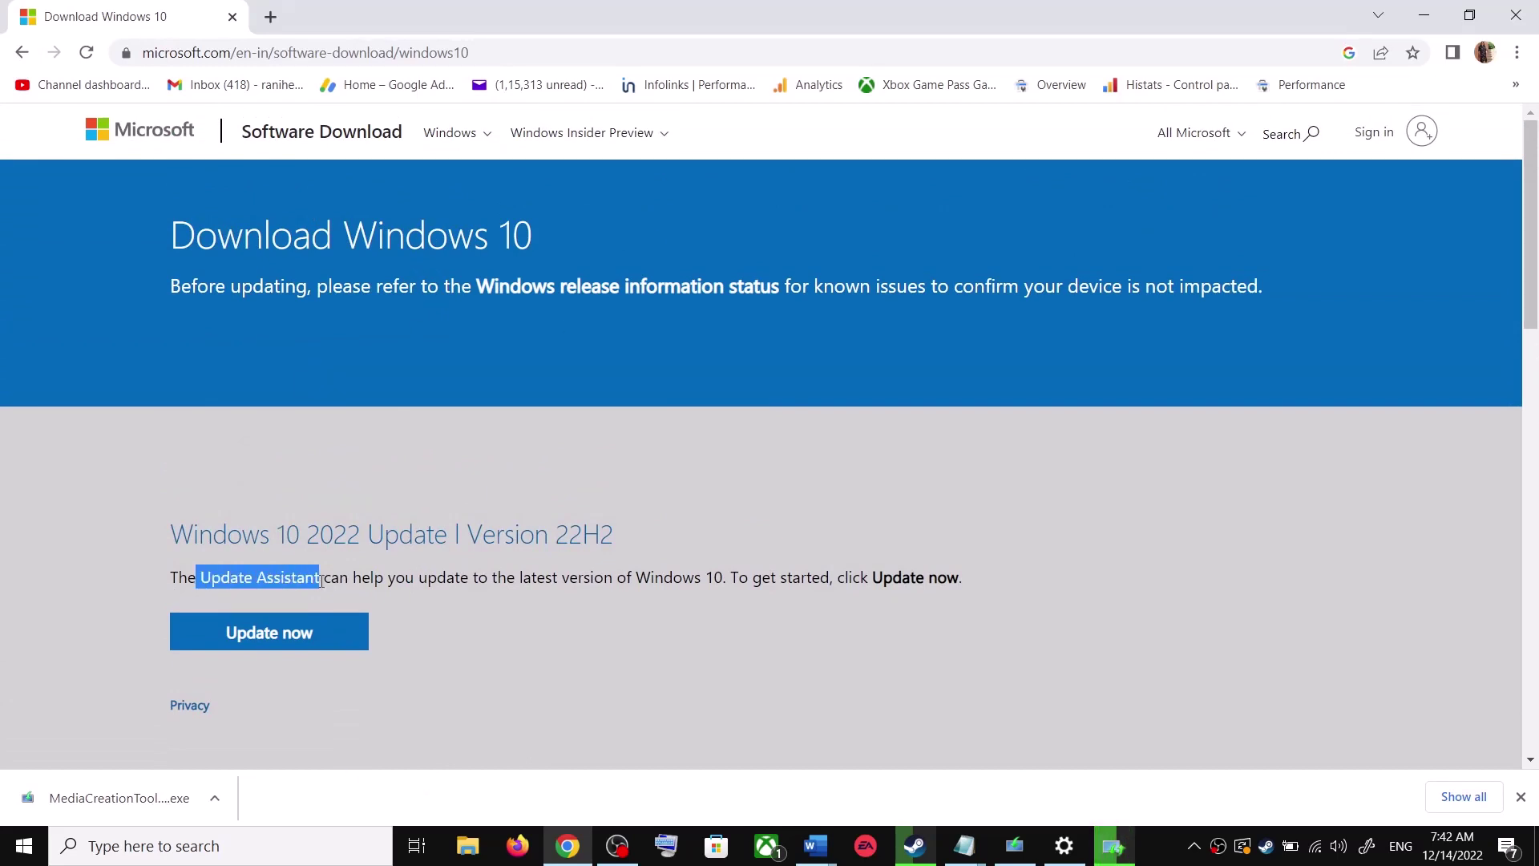
{"action": "left_click", "coordinate": [307, 636]}
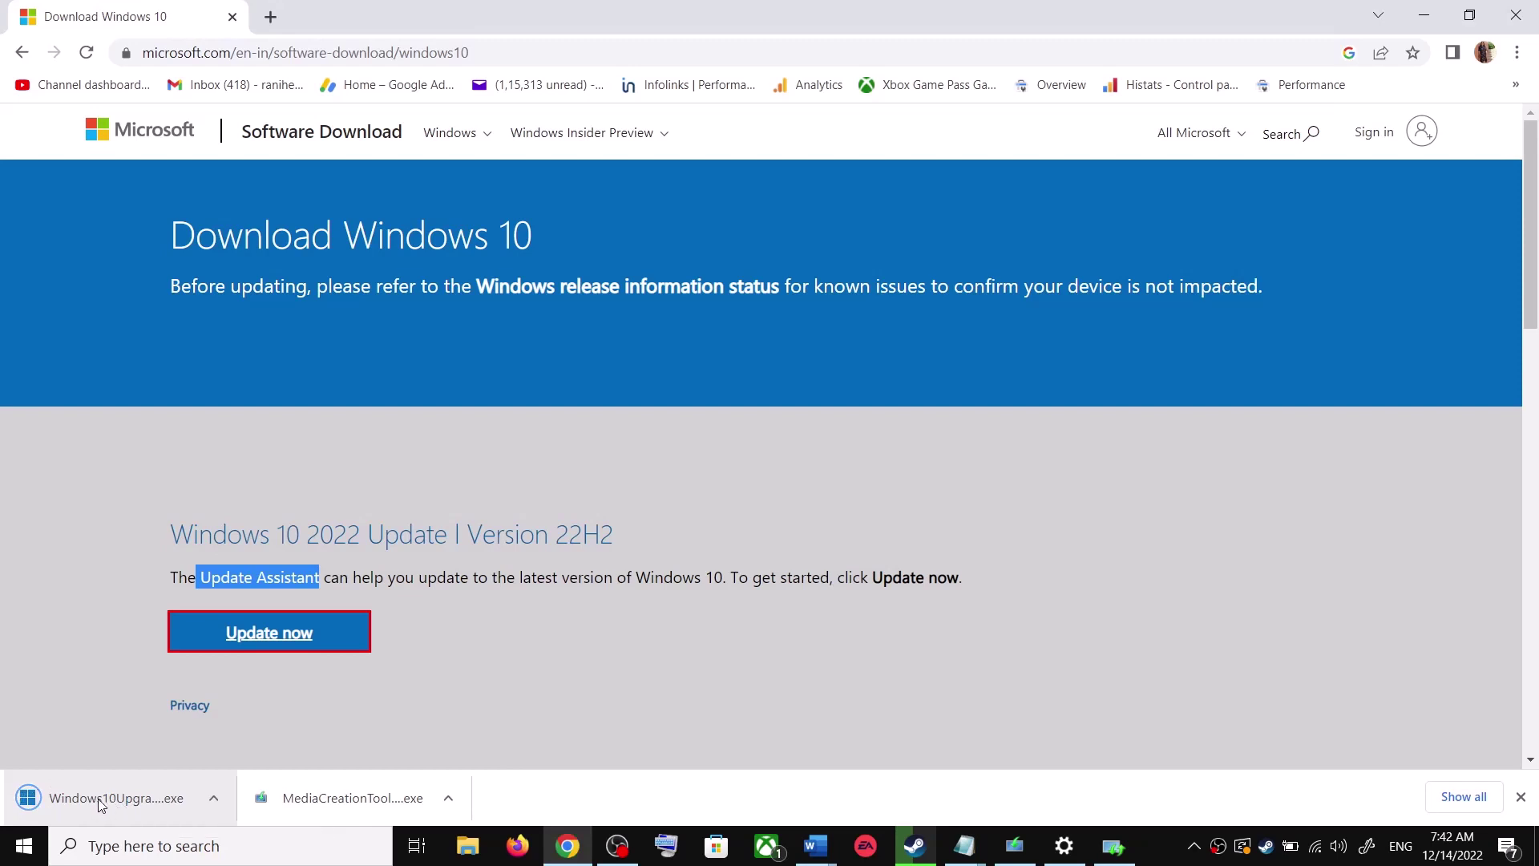
{"action": "left_click", "coordinate": [101, 797]}
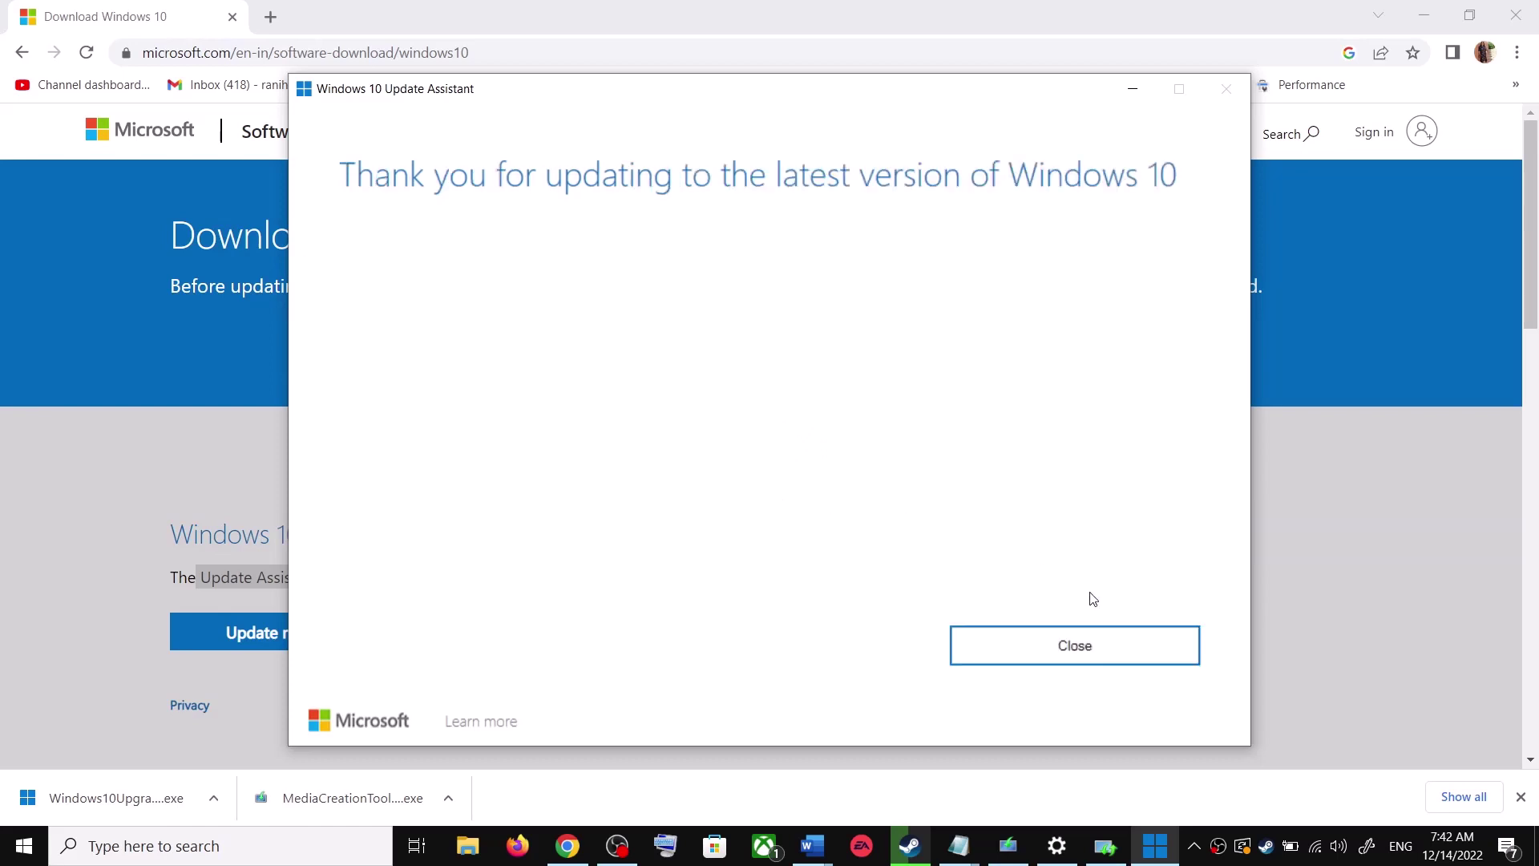
{"action": "left_click", "coordinate": [1128, 634]}
{"action": "left_click", "coordinate": [1120, 648]}
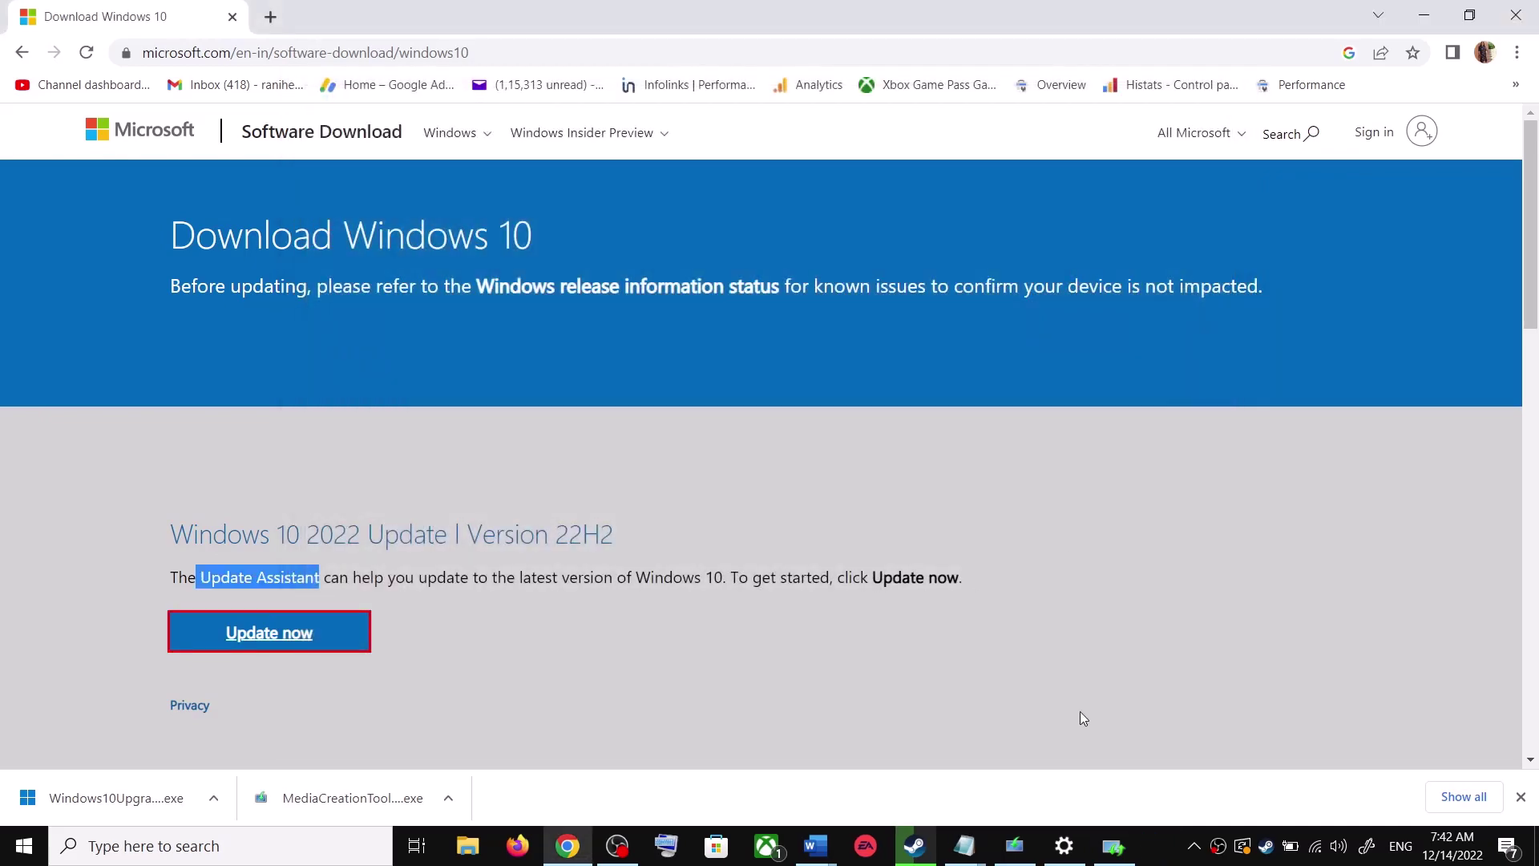
Copy the Step 3 reset command lines, SC config through net start appidsvc, from the Word guide
{"action": "mouse_move", "coordinate": [815, 846]}
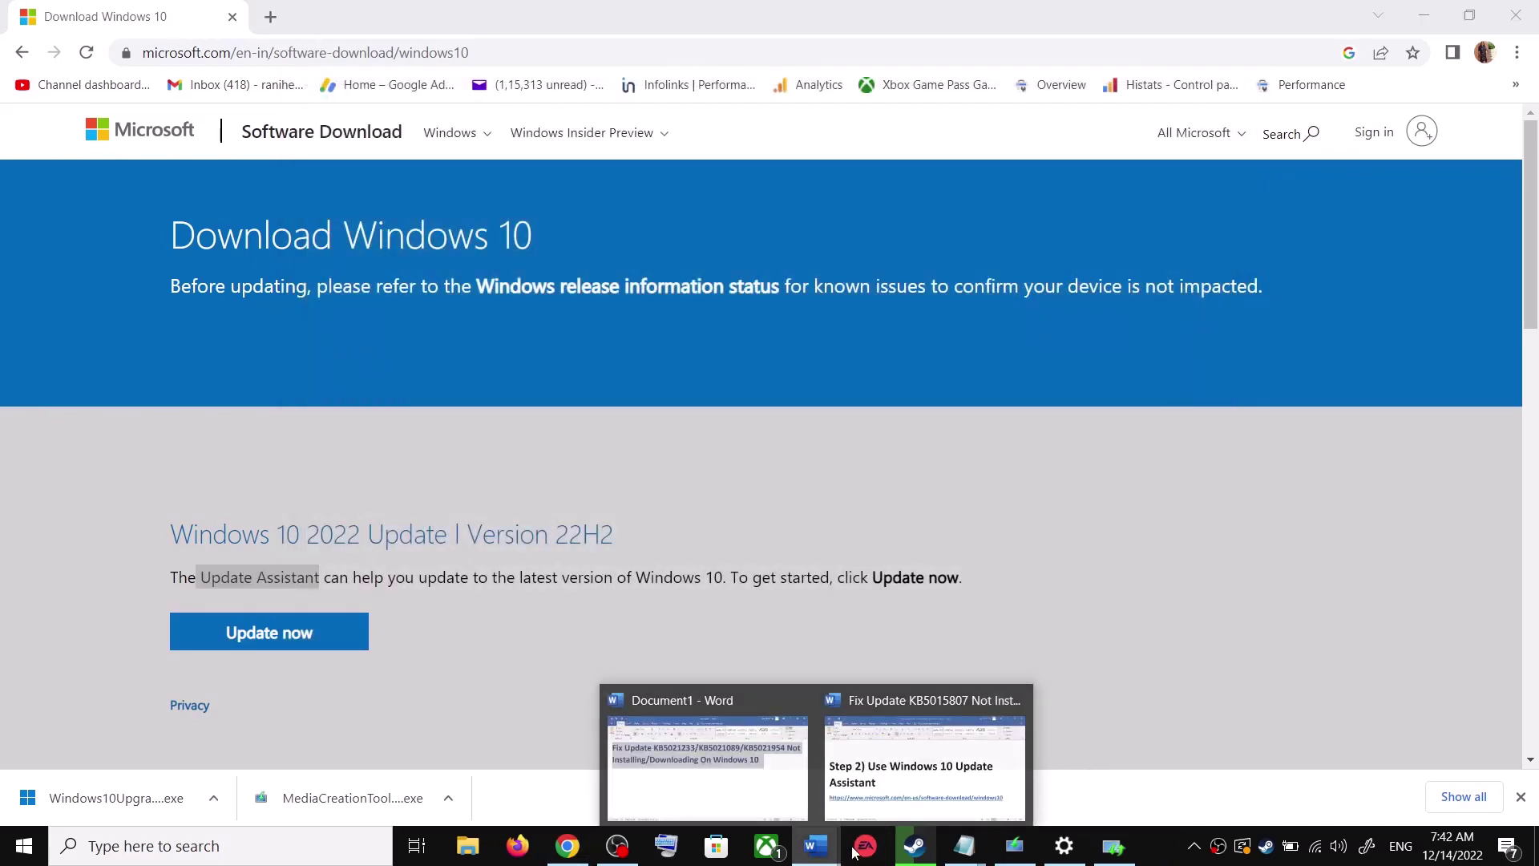
{"action": "left_click", "coordinate": [926, 737]}
{"action": "scroll", "coordinate": [631, 541], "scroll_direction": "down", "scroll_amount": 5}
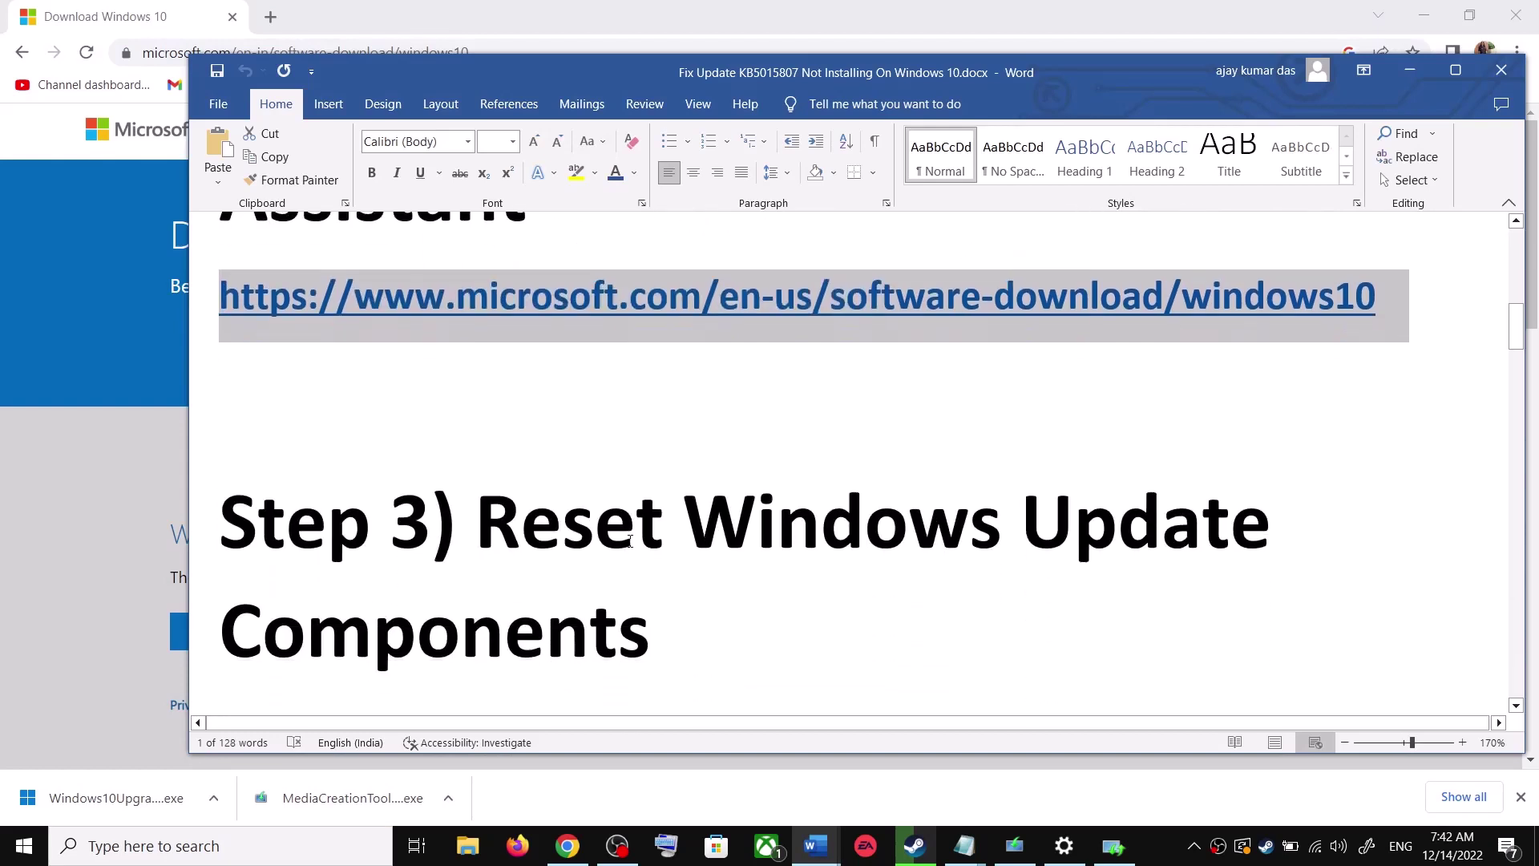
{"action": "left_click_drag", "start_coordinate": [508, 495], "coordinate": [663, 585]}
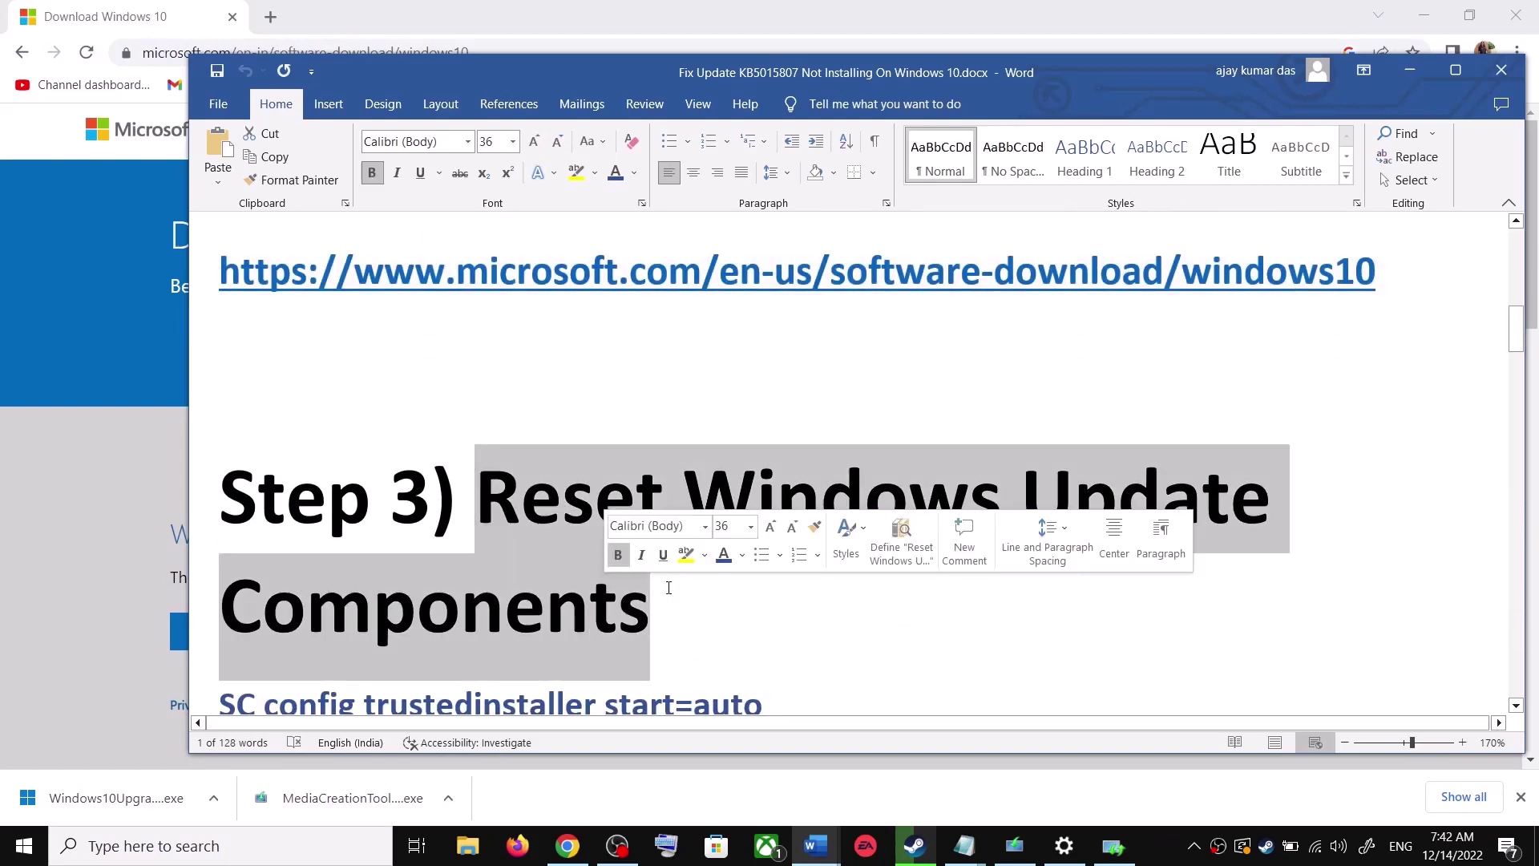
{"action": "scroll", "coordinate": [344, 575], "scroll_direction": "down", "scroll_amount": 2}
{"action": "left_click_drag", "start_coordinate": [242, 548], "coordinate": [500, 674]}
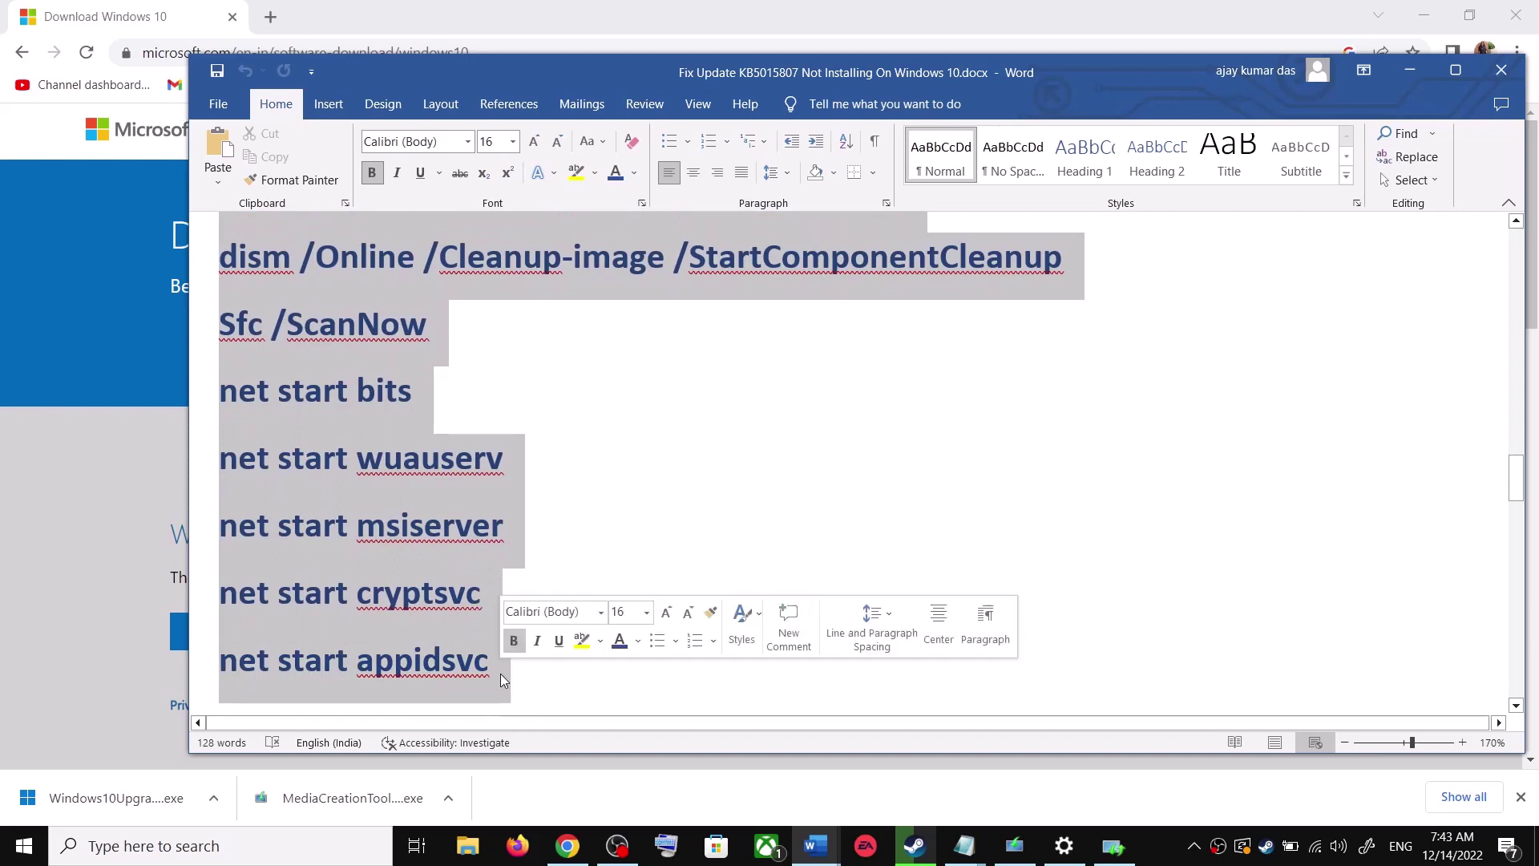
{"action": "scroll", "coordinate": [487, 619], "scroll_direction": "down", "scroll_amount": 1}
{"action": "right_click", "coordinate": [406, 449]}
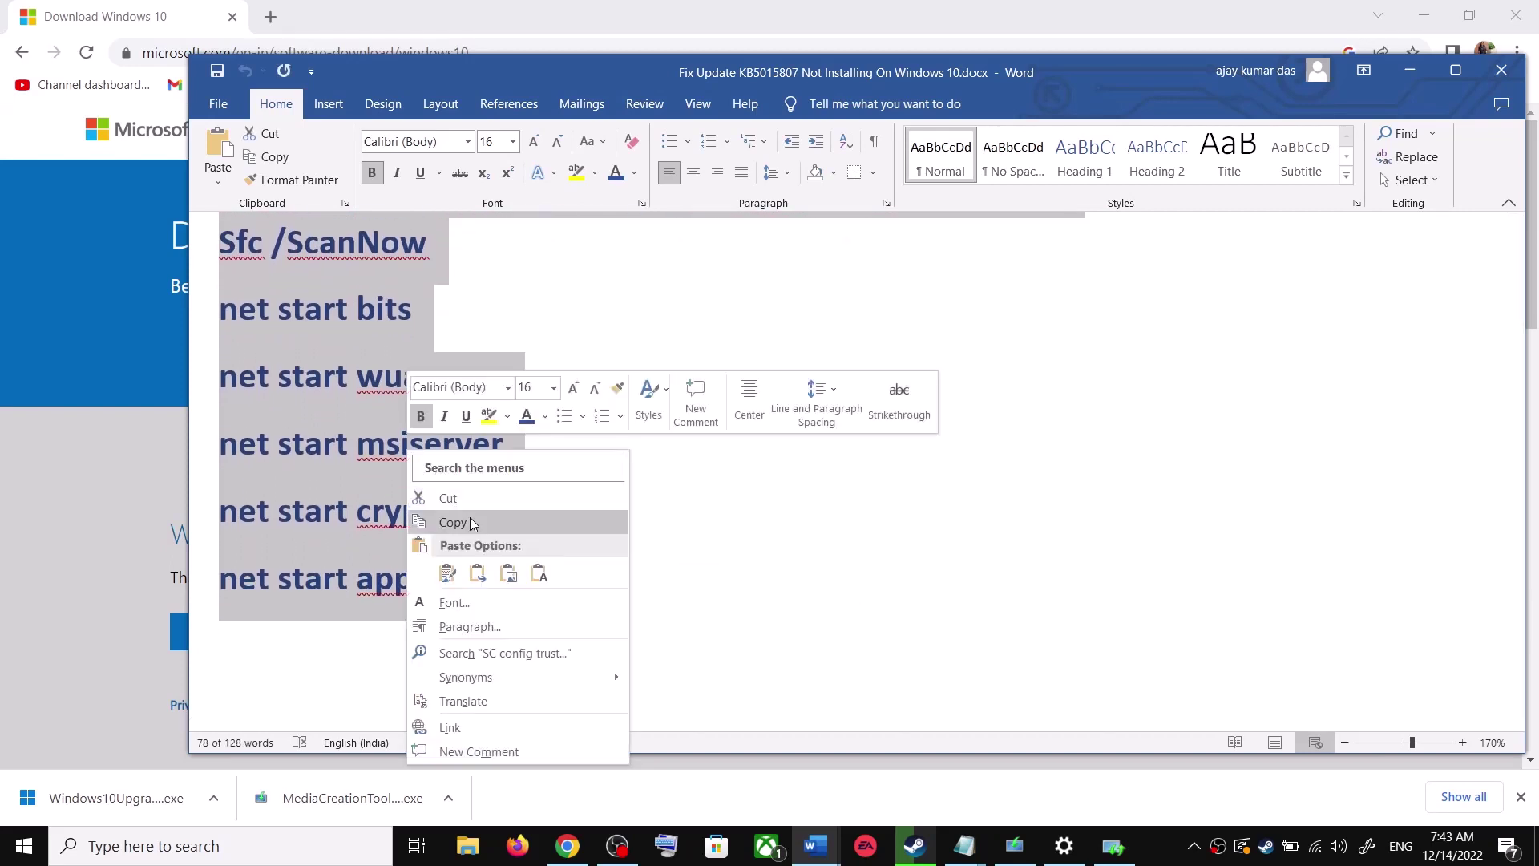
{"action": "left_click", "coordinate": [471, 519]}
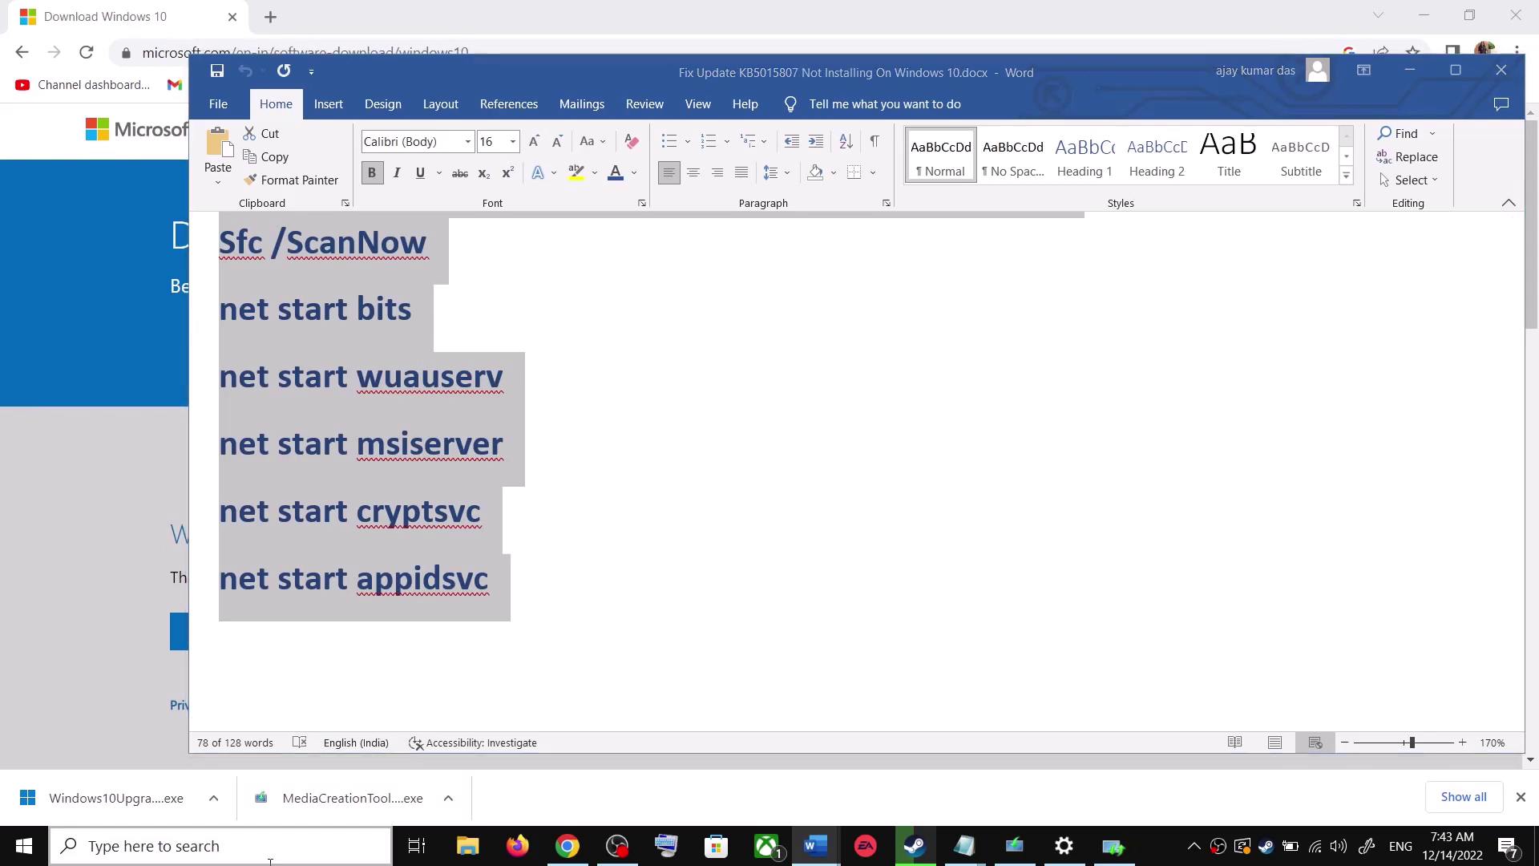
Paste the reset commands into a new Notepad file and start Save As
{"action": "left_click", "coordinate": [296, 842]}
{"action": "type", "text": "ote"}
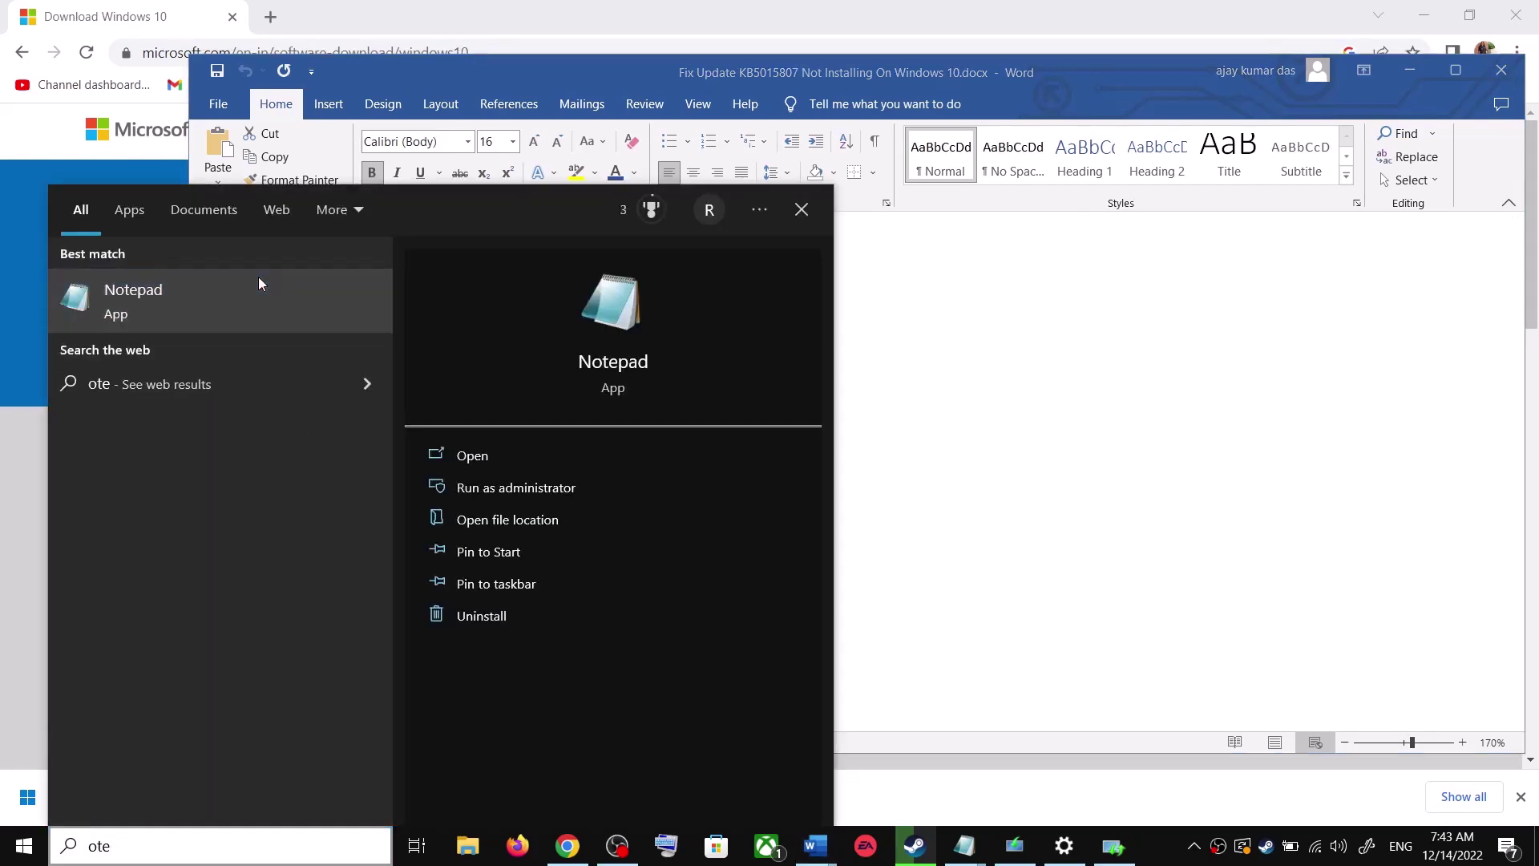
{"action": "left_click", "coordinate": [262, 288]}
{"action": "key", "text": "ctrl+v"}
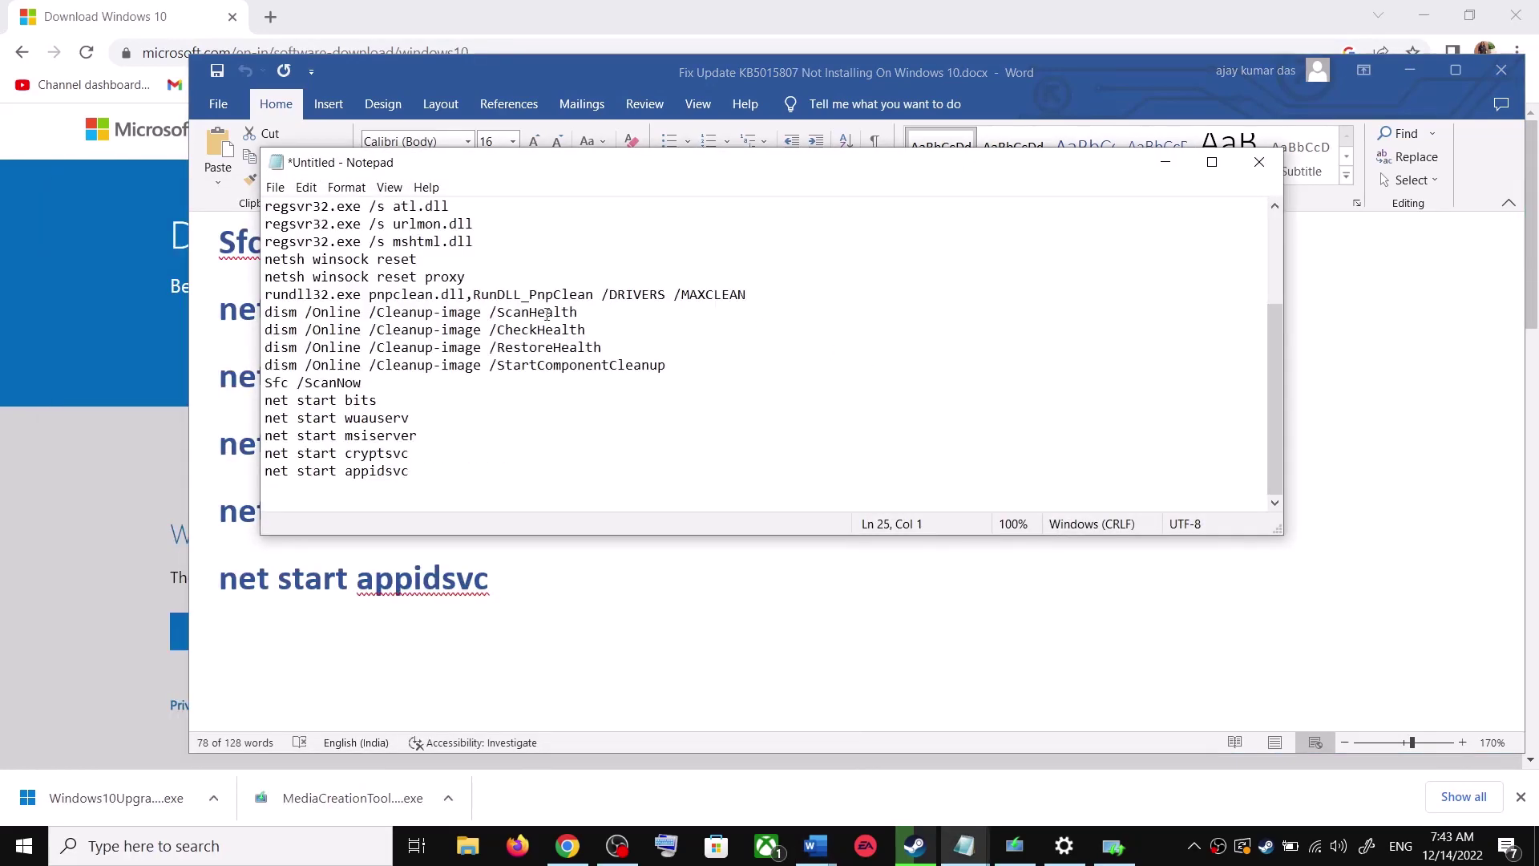
{"action": "scroll", "coordinate": [548, 314], "scroll_direction": "up", "scroll_amount": 3}
{"action": "left_click", "coordinate": [275, 187]}
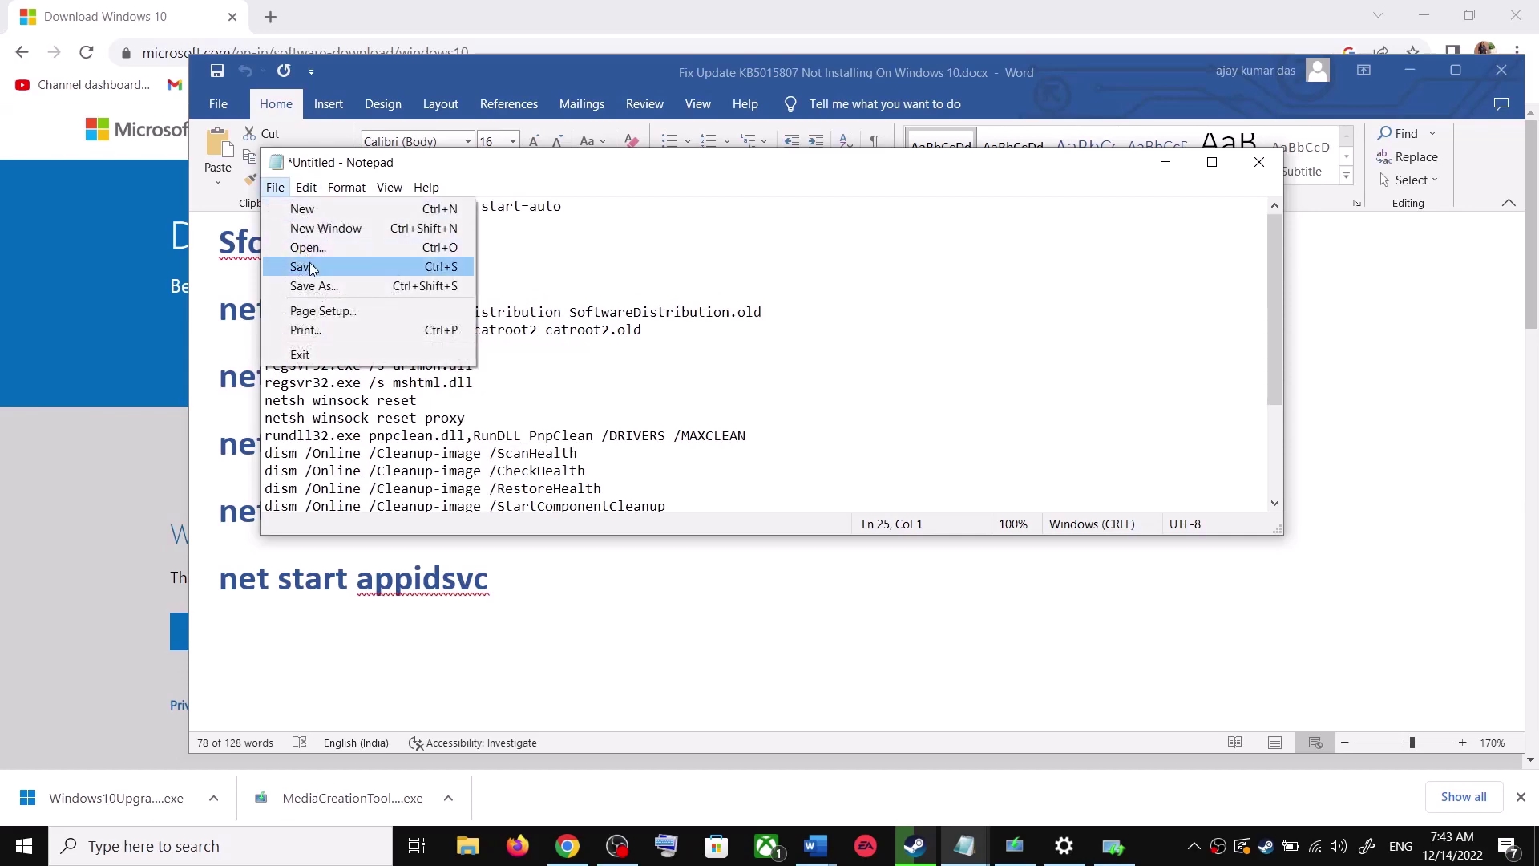
{"action": "left_click", "coordinate": [320, 285]}
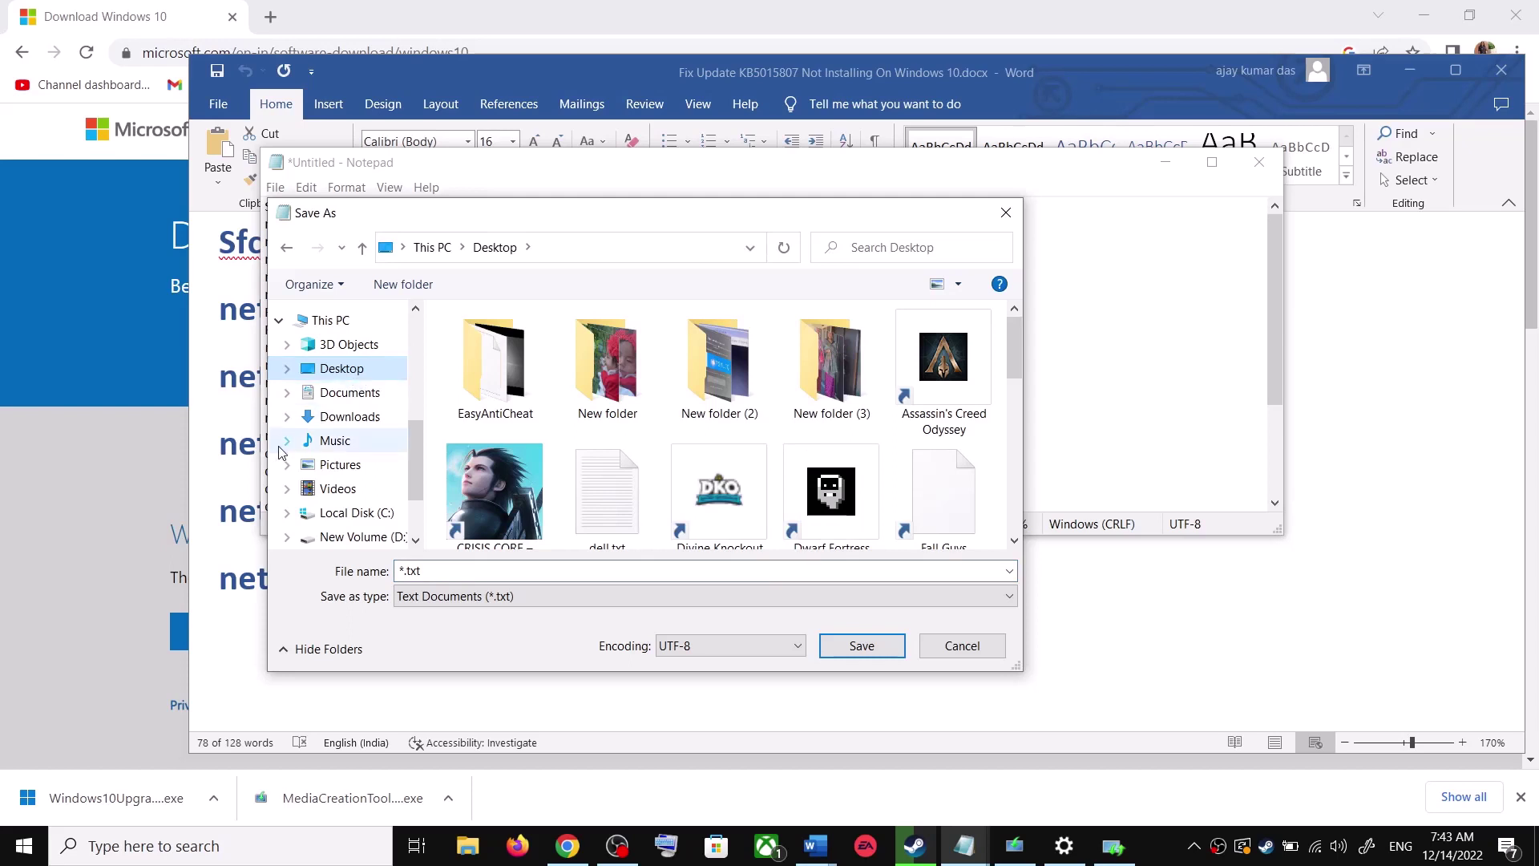
Select the file name Wufix.bat in the Word guide
{"action": "left_click", "coordinate": [246, 470]}
{"action": "scroll", "coordinate": [425, 503], "scroll_direction": "down", "scroll_amount": 3}
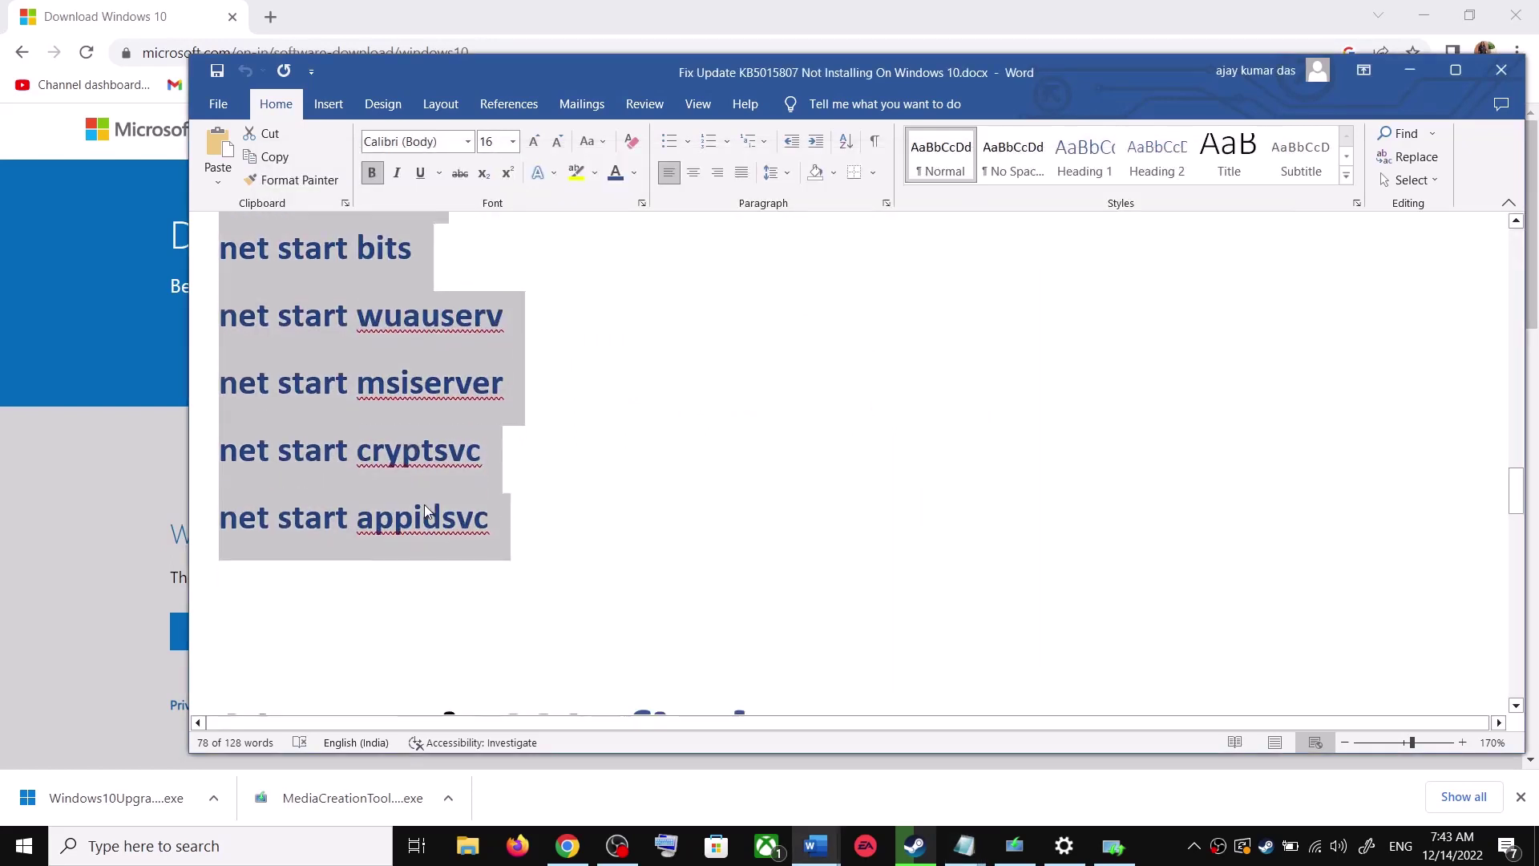
{"action": "left_click_drag", "start_coordinate": [851, 562], "coordinate": [592, 556]}
{"action": "key", "text": "ctrl+c"}
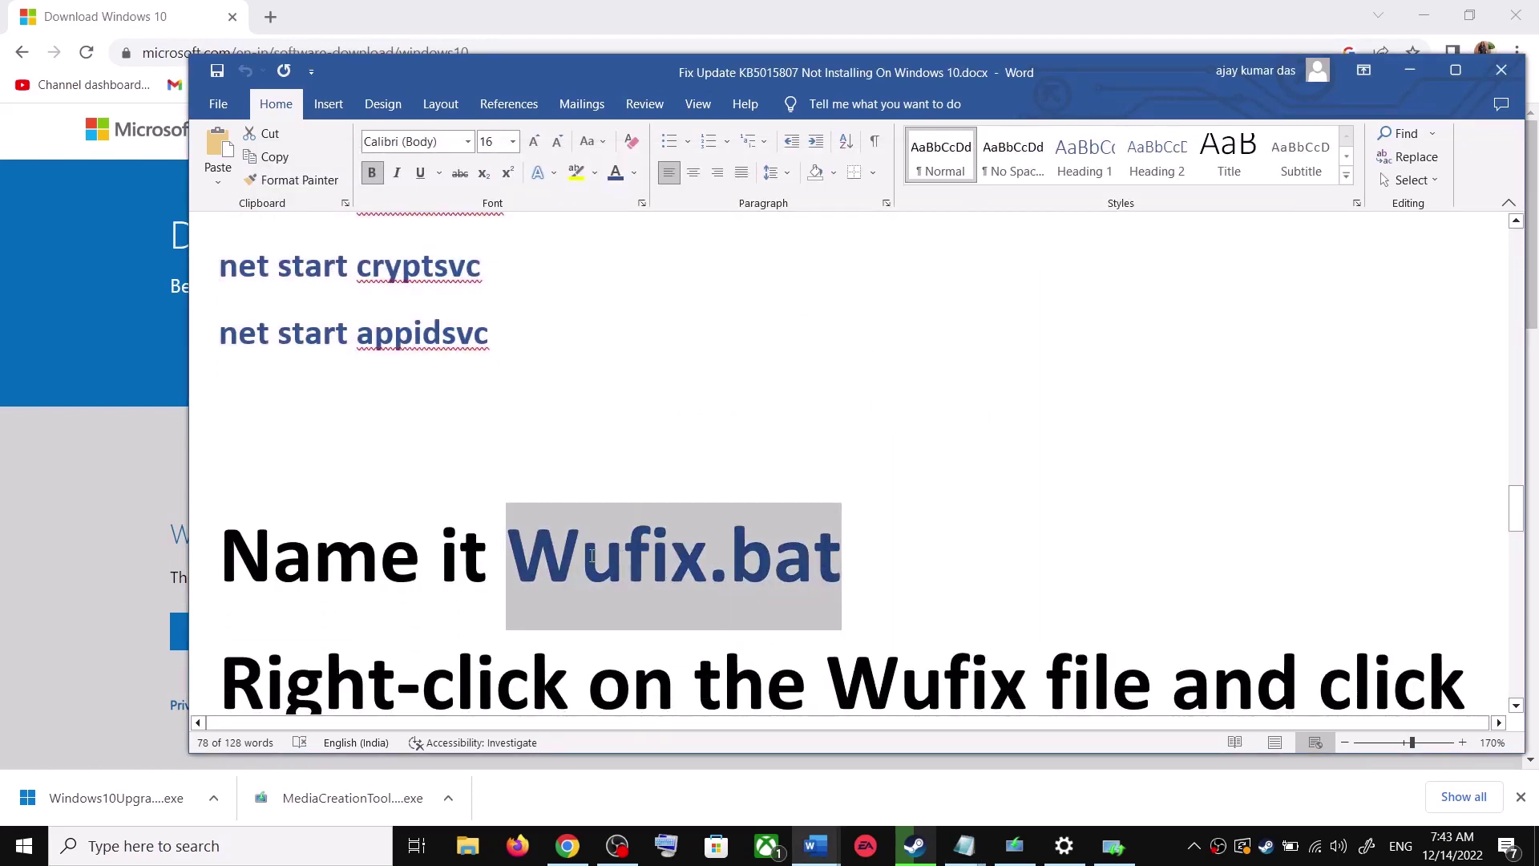
Save the script to the Desktop as Wufix.bat with type All Files, then show the desktop
{"action": "key", "text": "alt+Tab"}
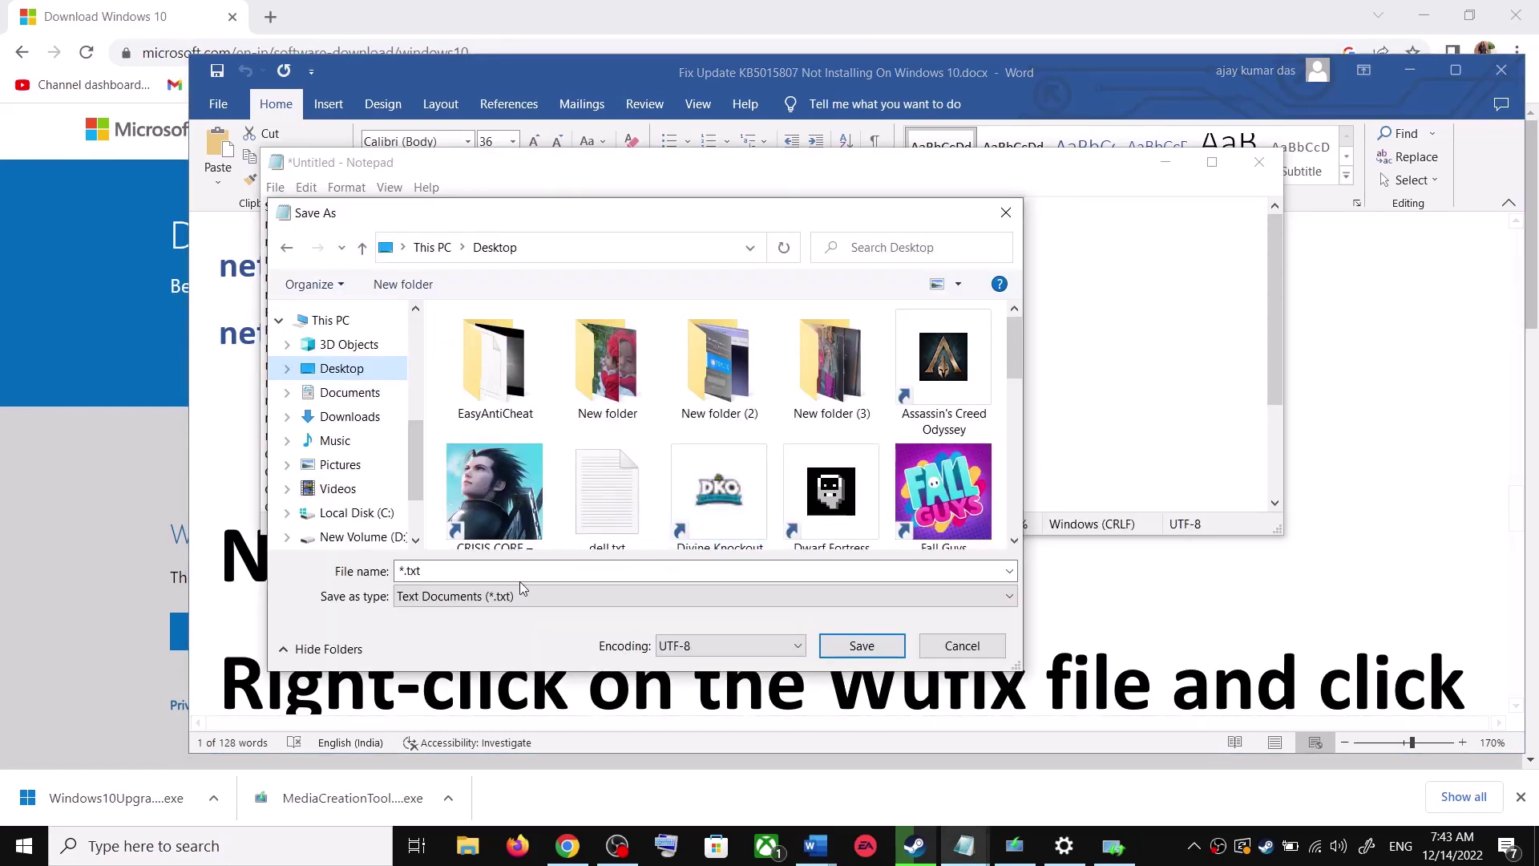
{"action": "key", "text": "ctrl+v"}
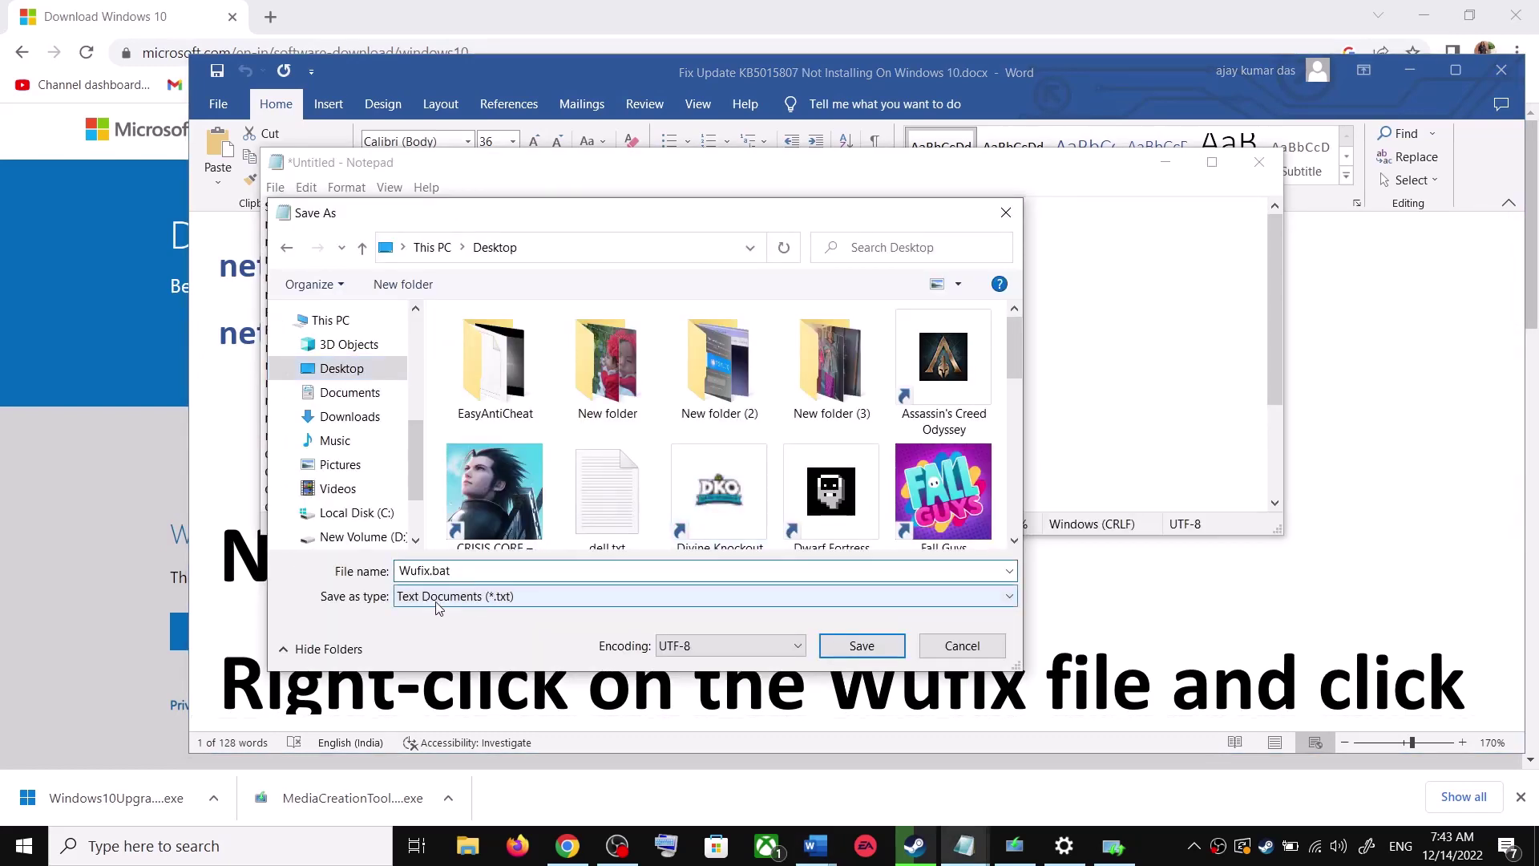
{"action": "left_click", "coordinate": [461, 607]}
{"action": "left_click", "coordinate": [441, 633]}
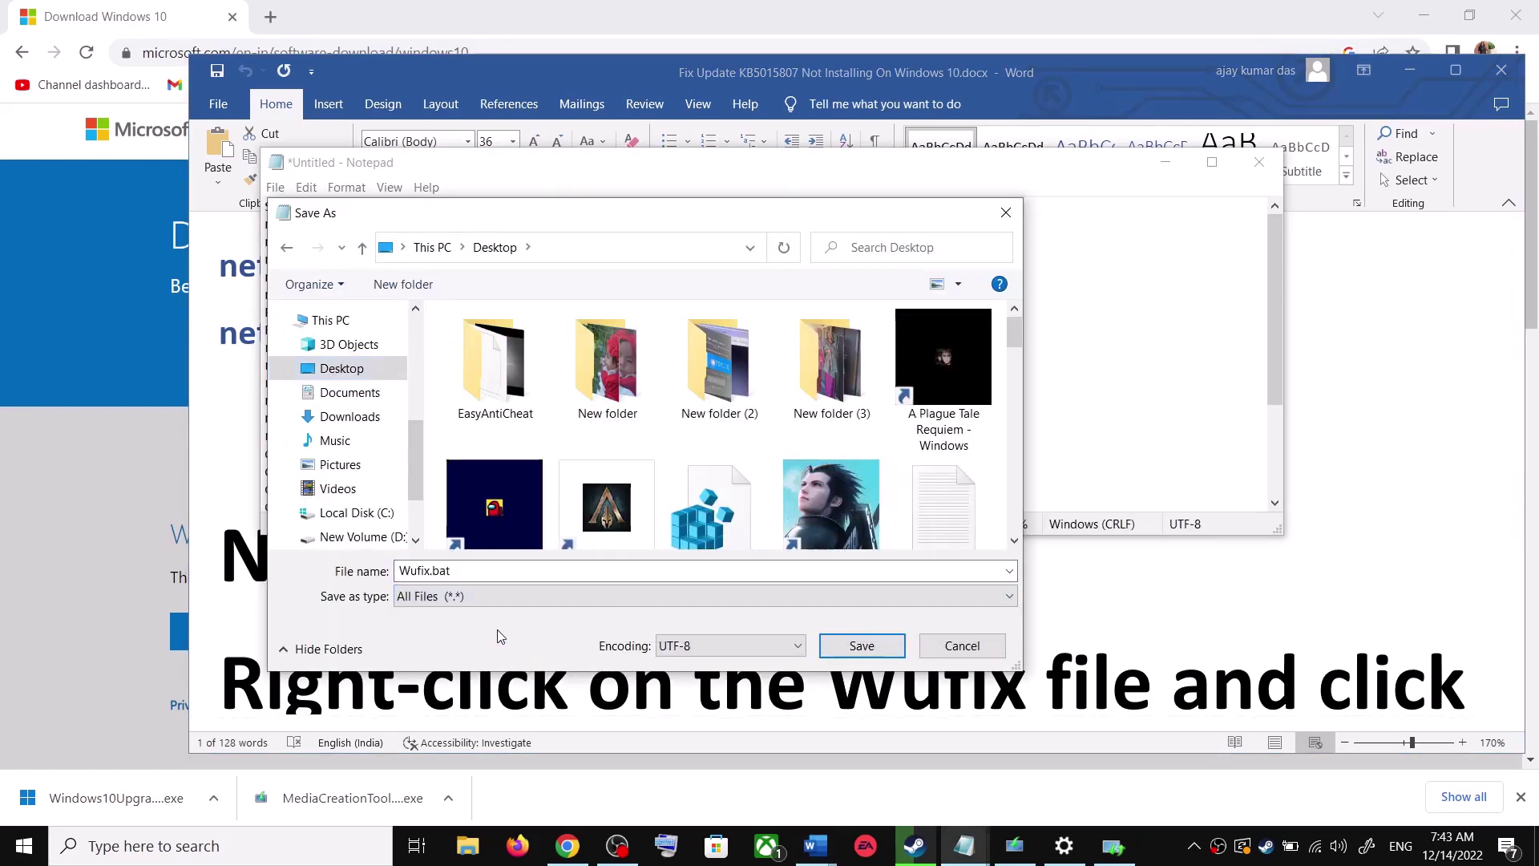
{"action": "left_click", "coordinate": [862, 646]}
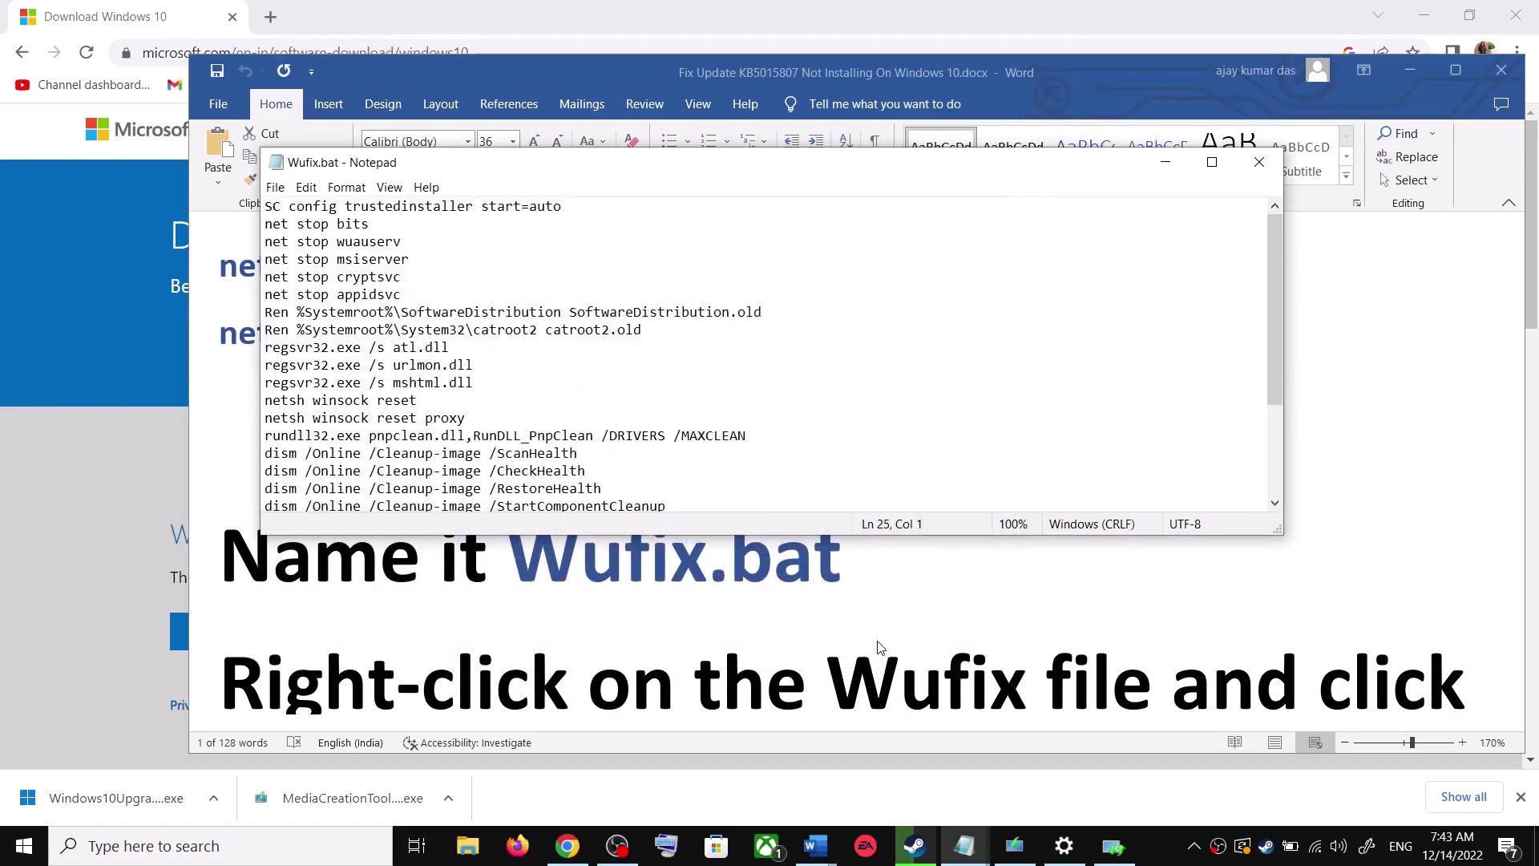
{"action": "key", "text": "super+d"}
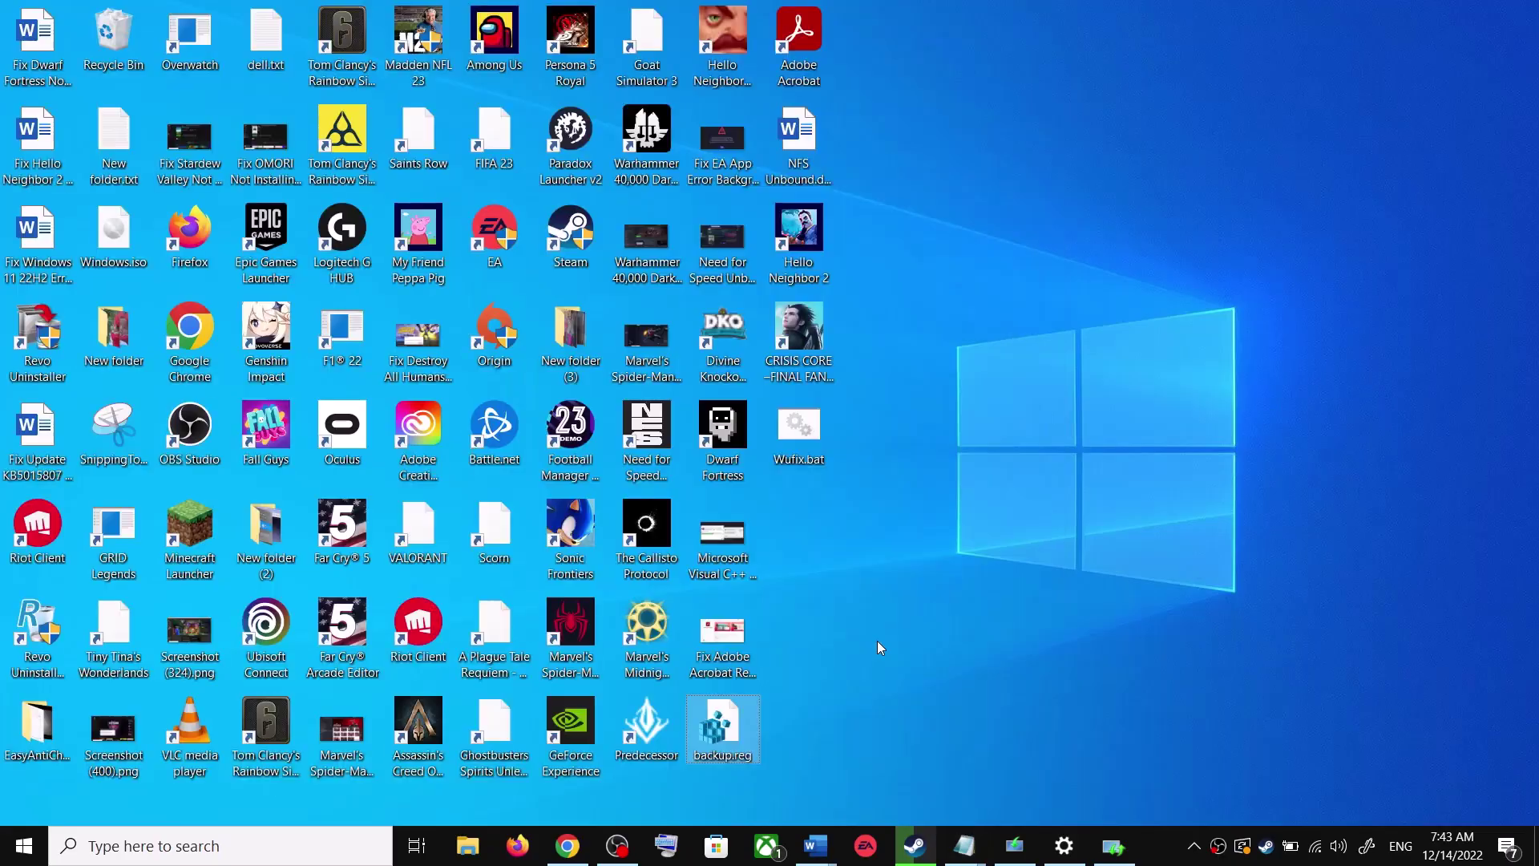
Run Wufix.bat as administrator and move its console window aside while it runs
{"action": "double_click", "coordinate": [810, 438]}
{"action": "right_click", "coordinate": [809, 439]}
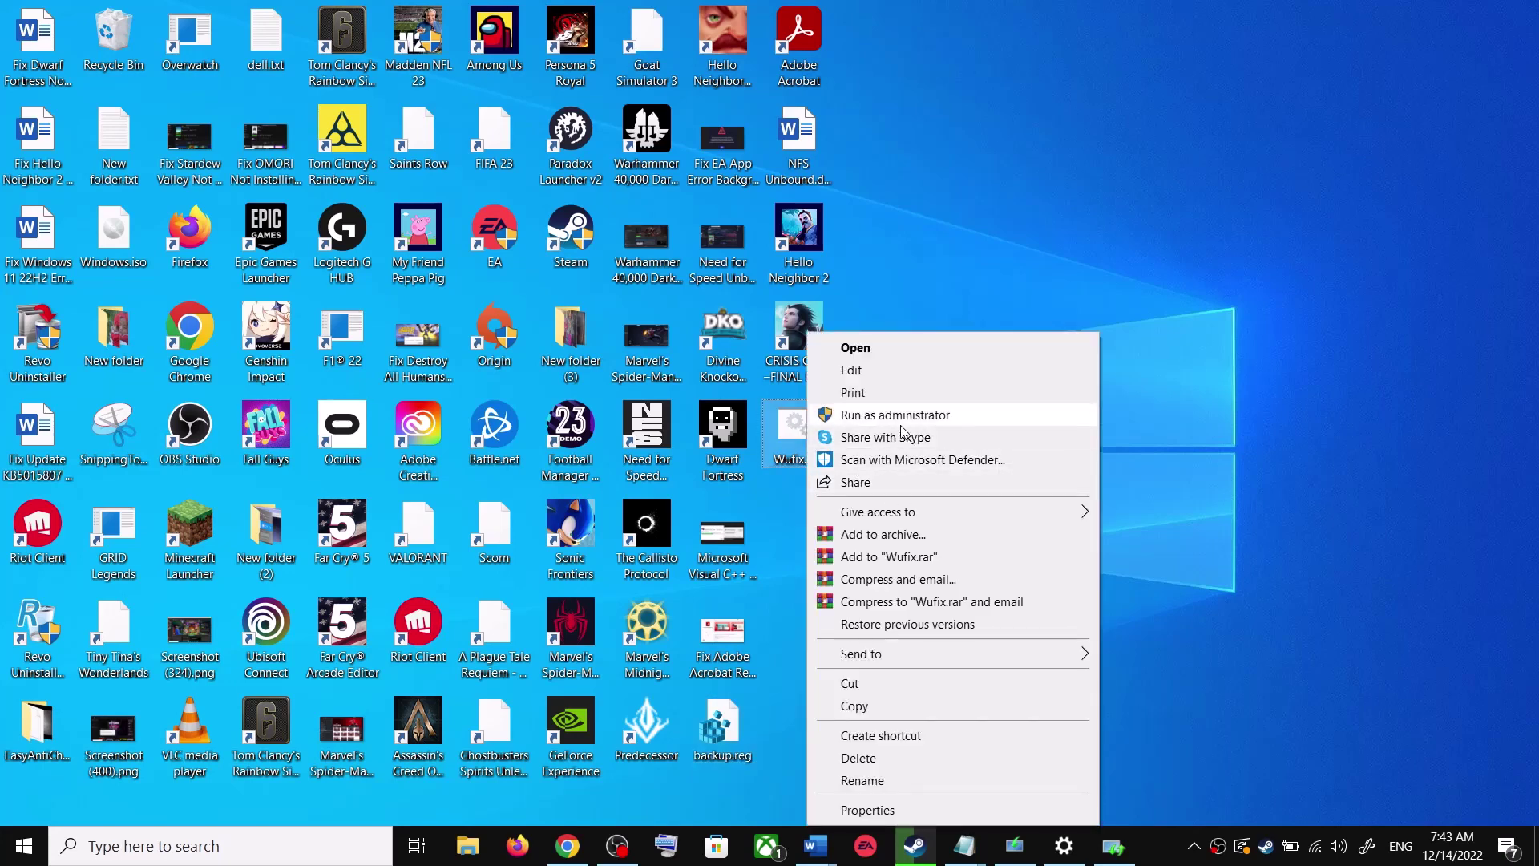
{"action": "left_click", "coordinate": [920, 277]}
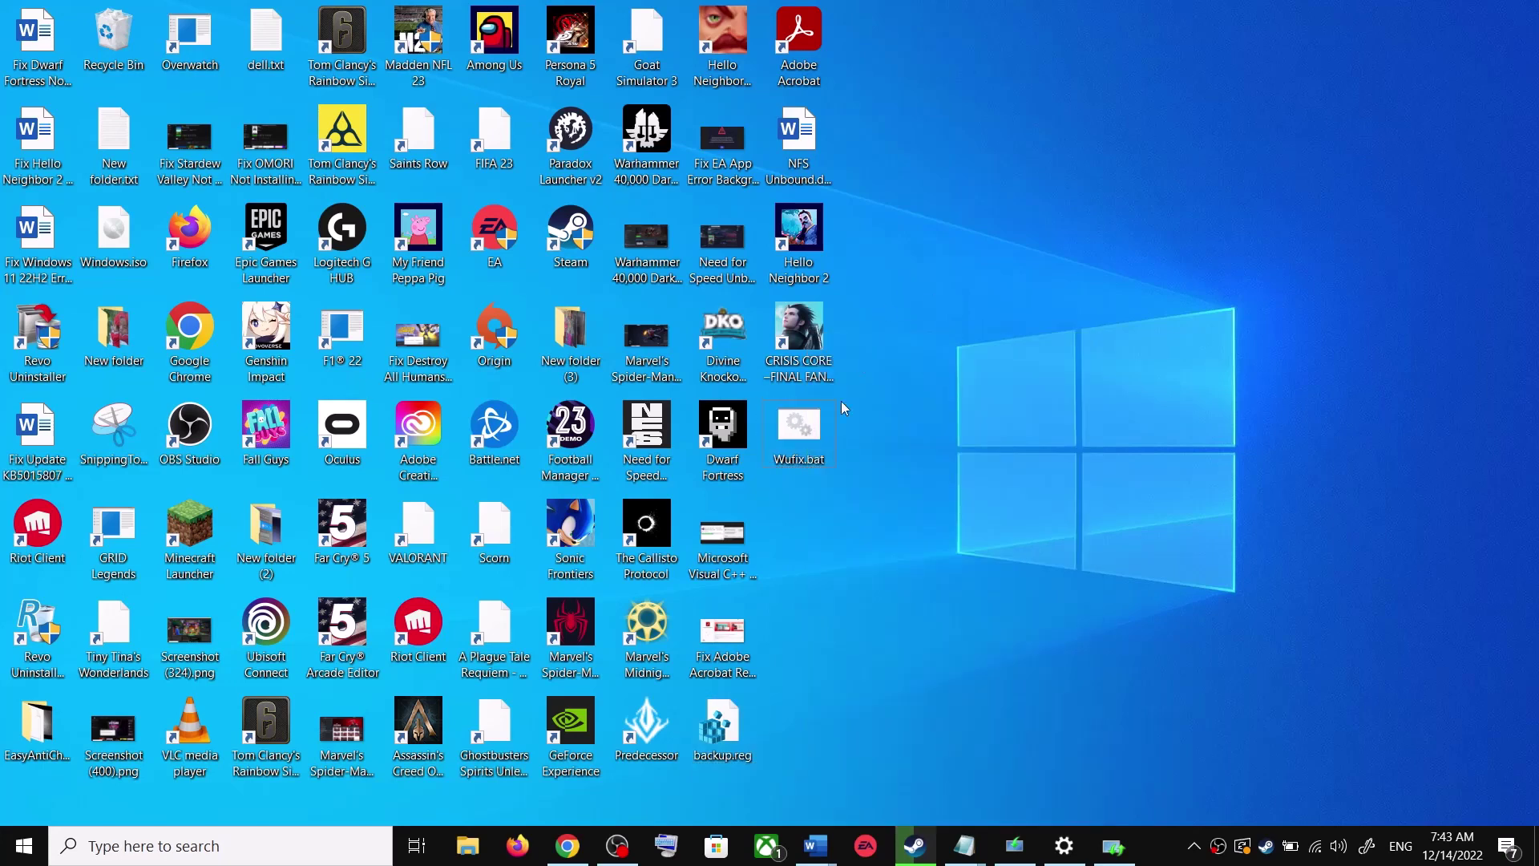
{"action": "right_click", "coordinate": [798, 445]}
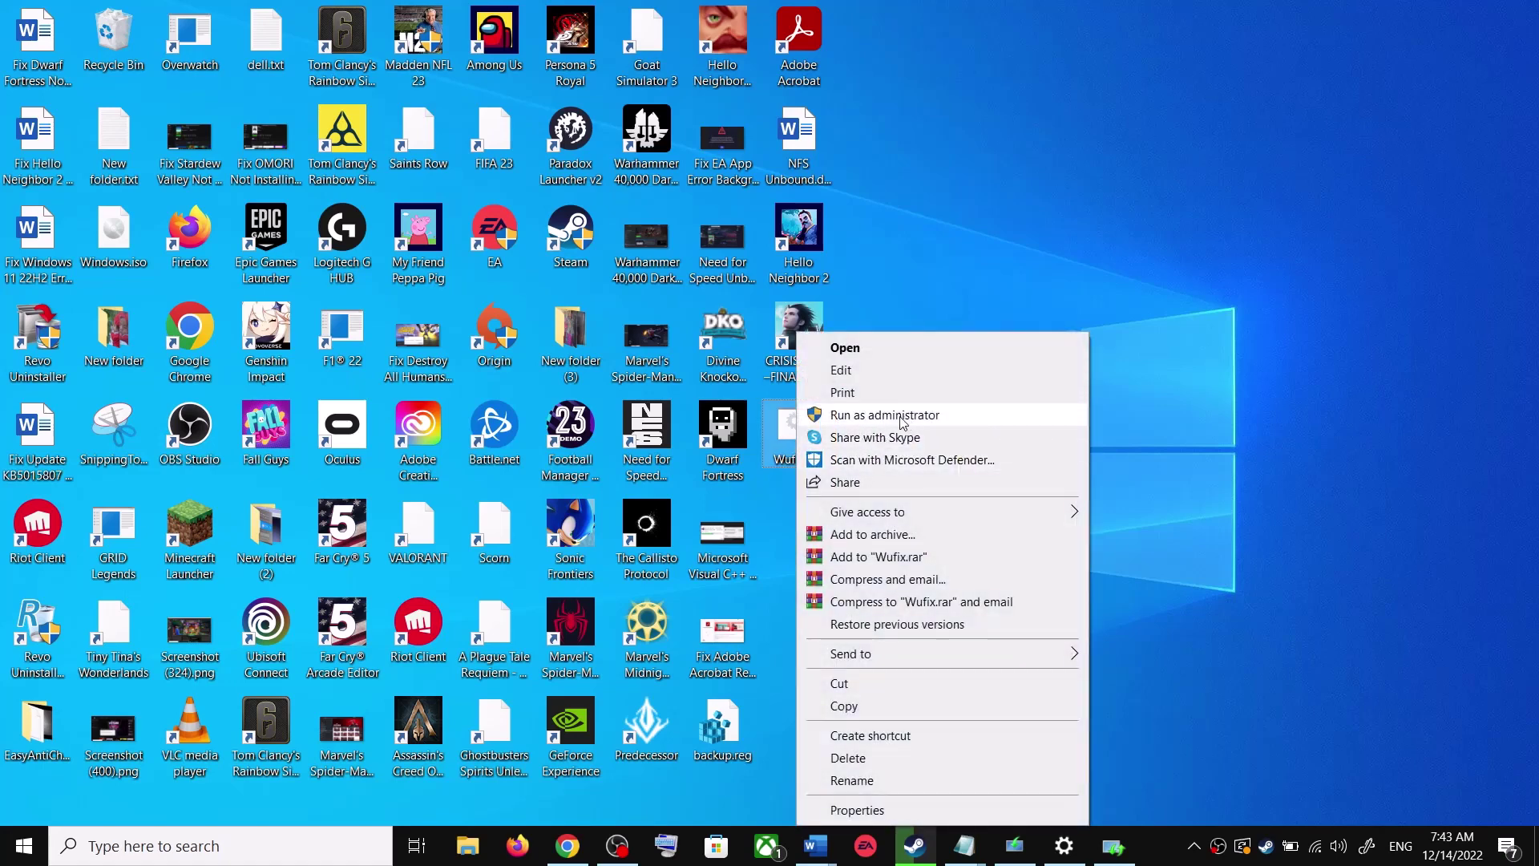
{"action": "left_click", "coordinate": [867, 411]}
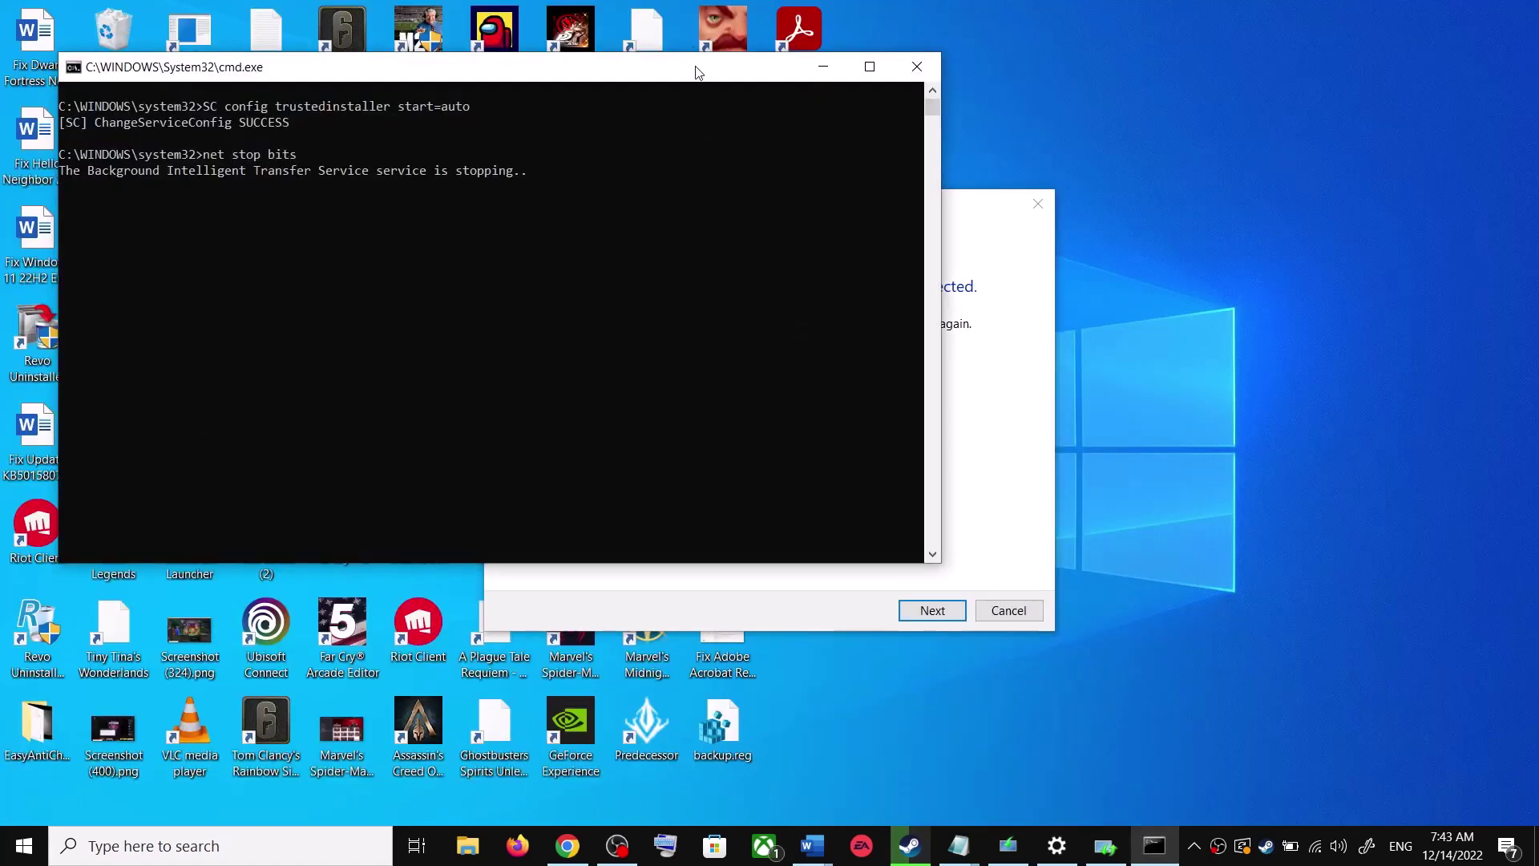
{"action": "left_click_drag", "start_coordinate": [697, 72], "coordinate": [874, 215]}
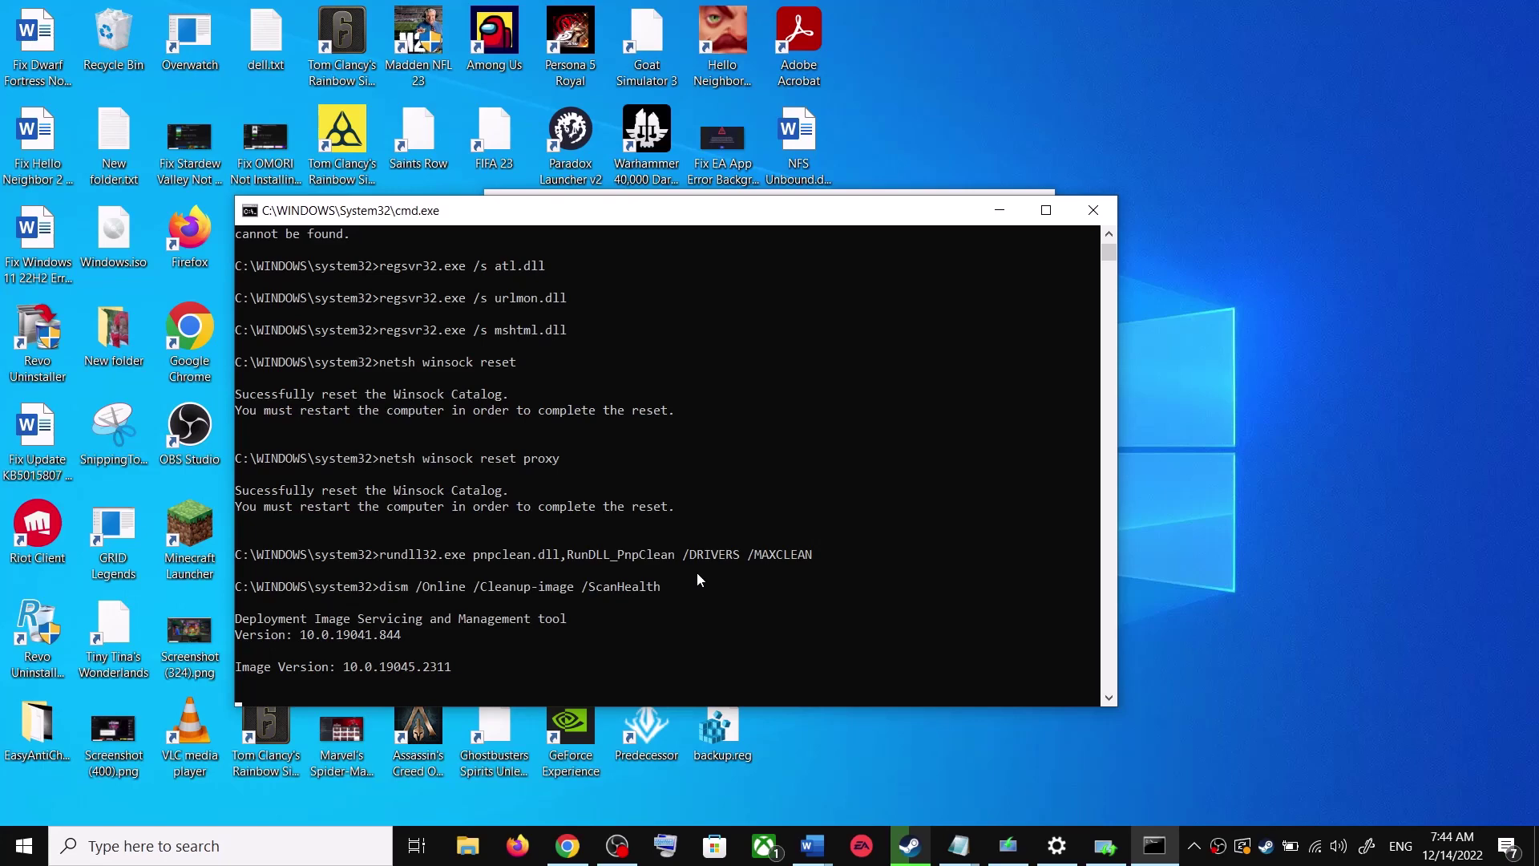
Check the Start menu power options without restarting, then close the Settings window
{"action": "left_click", "coordinate": [40, 768]}
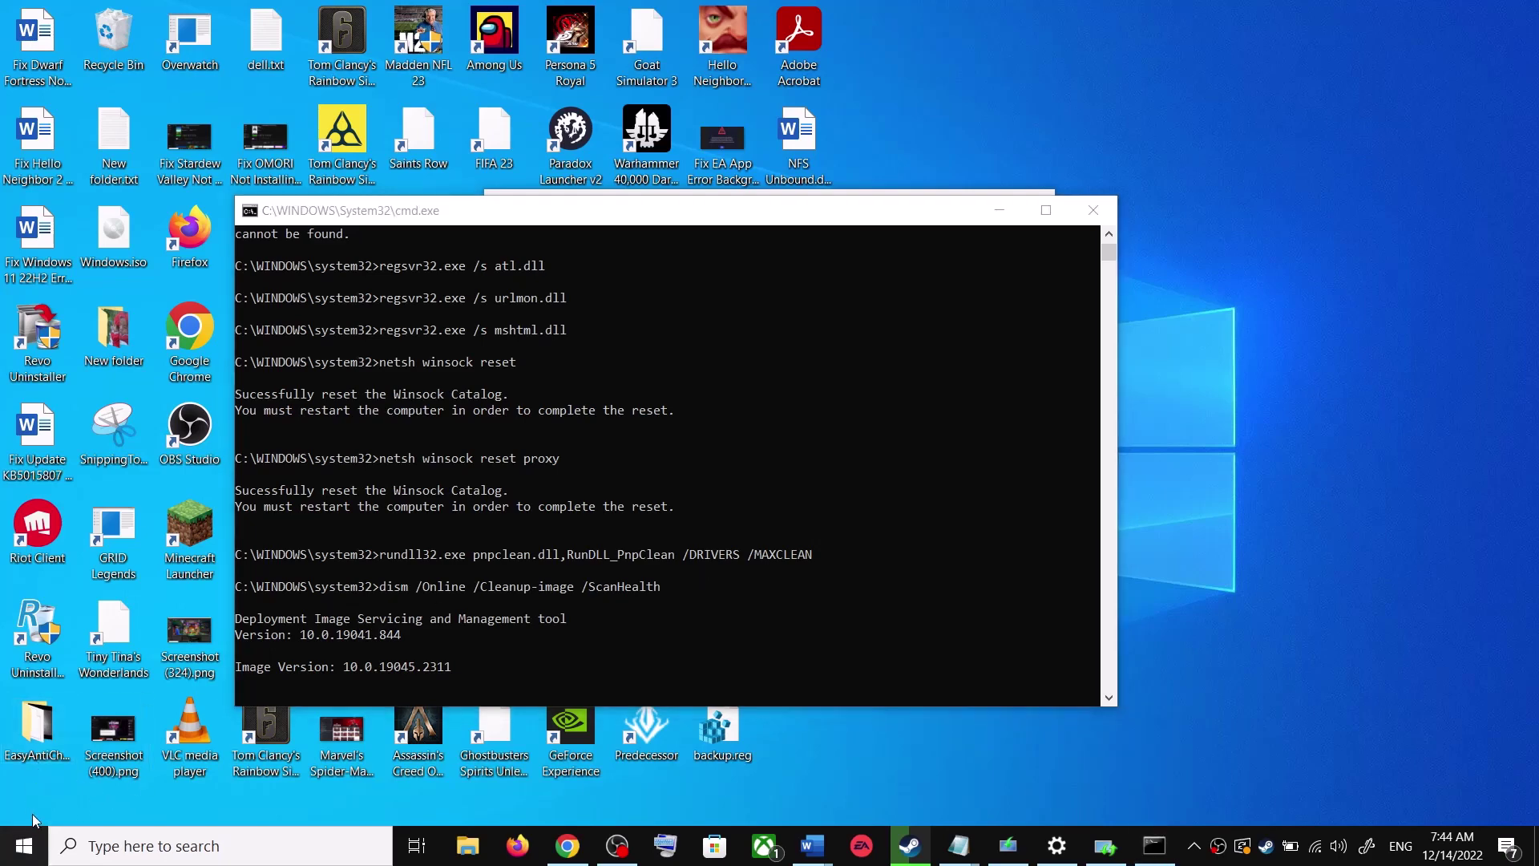
{"action": "left_click", "coordinate": [25, 846]}
{"action": "left_click", "coordinate": [56, 803]}
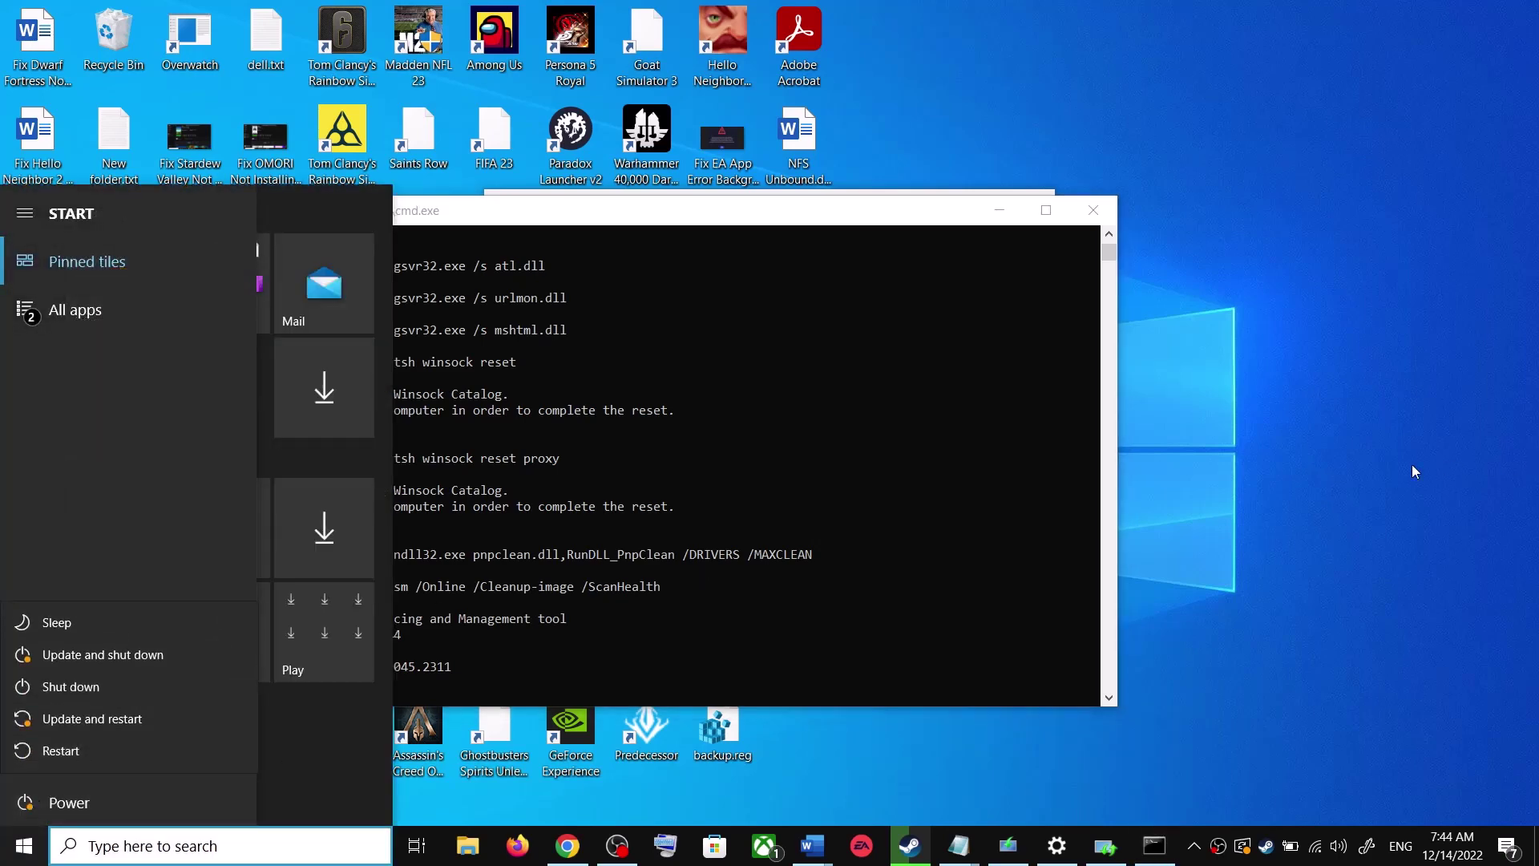
{"action": "left_click", "coordinate": [1275, 546]}
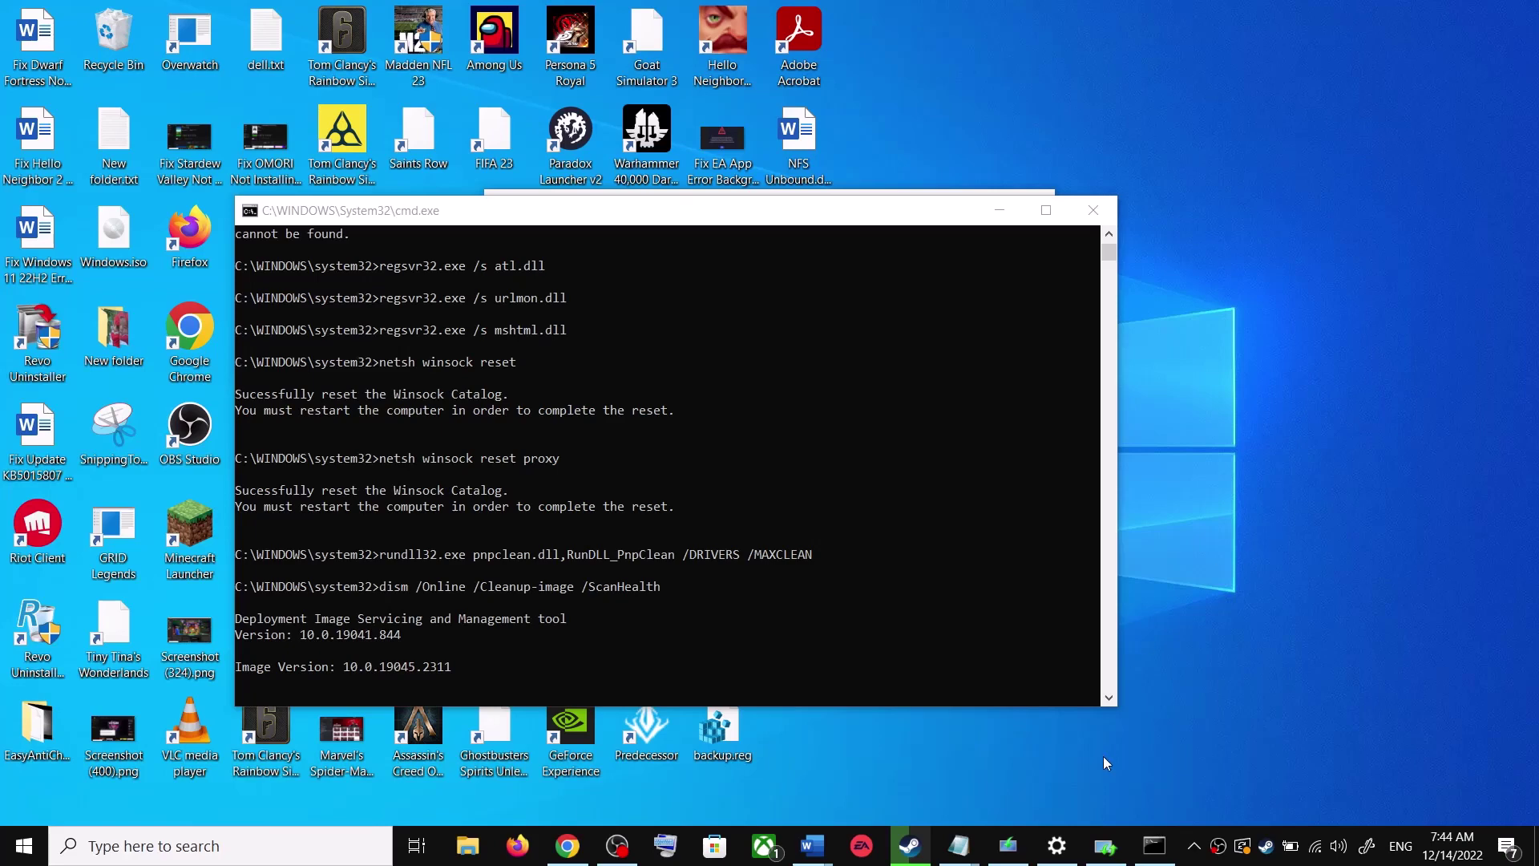
{"action": "right_click", "coordinate": [1055, 826]}
{"action": "left_click", "coordinate": [1051, 799]}
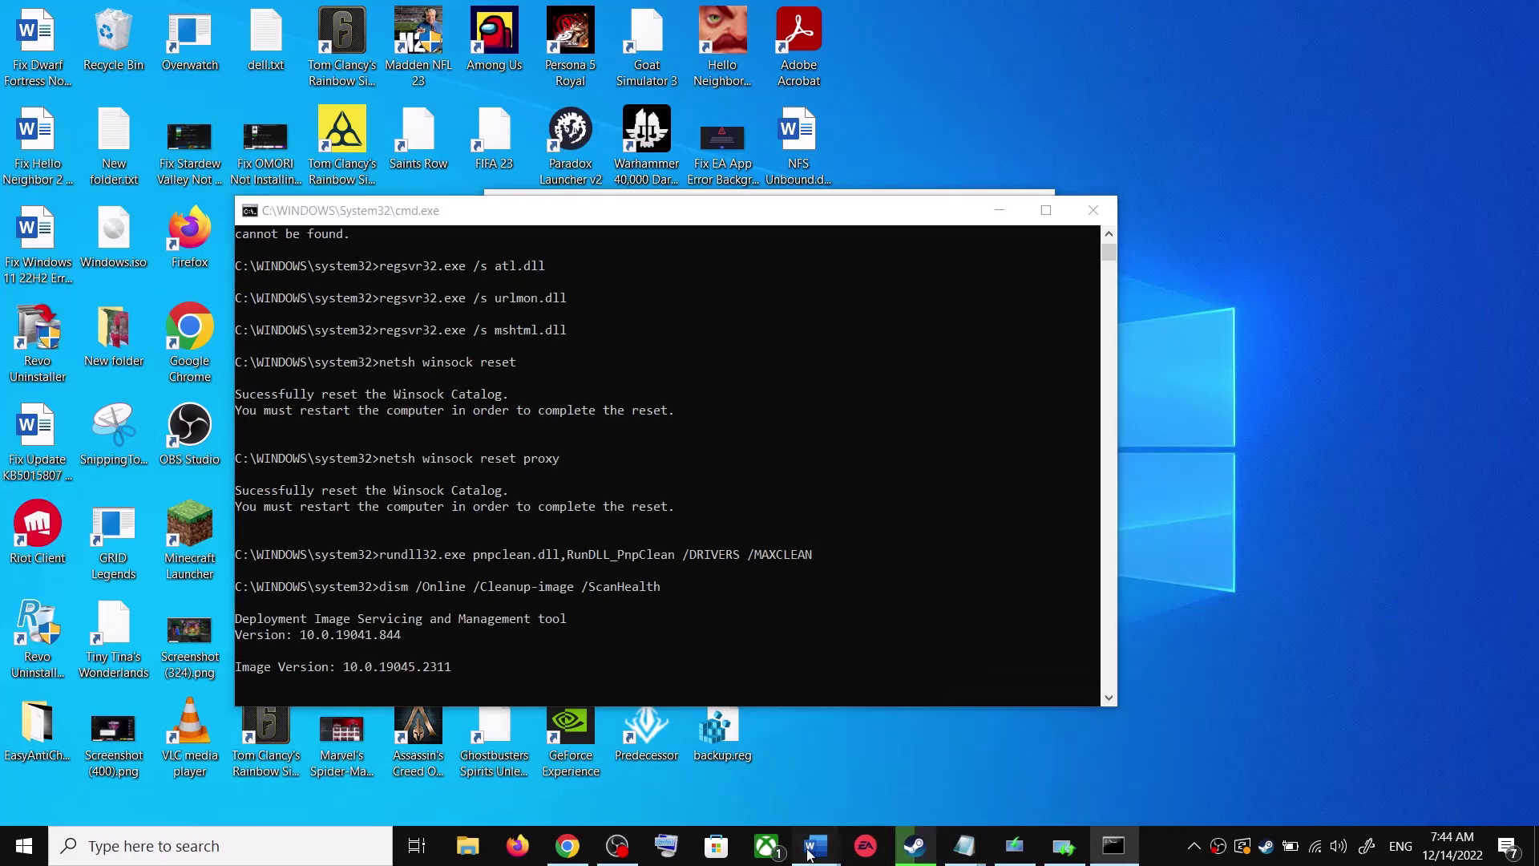
Bring the KB5015807 Word guide forward and scroll to Step 4) Use Media Creation Tool
{"action": "mouse_move", "coordinate": [810, 856]}
{"action": "left_click", "coordinate": [952, 806]}
{"action": "scroll", "coordinate": [777, 529], "scroll_direction": "down", "scroll_amount": 2}
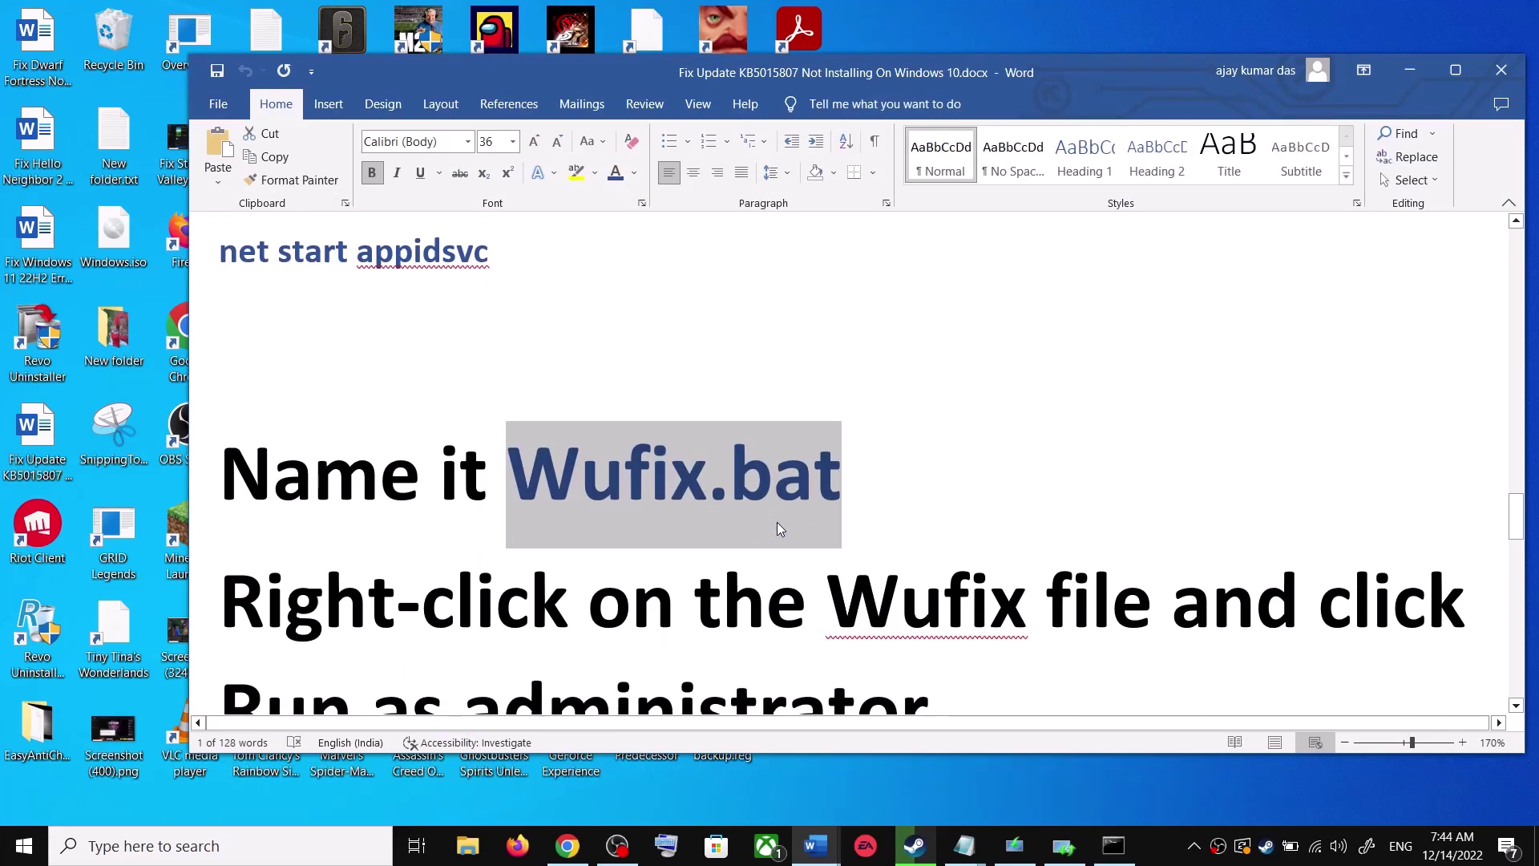
{"action": "scroll", "coordinate": [777, 529], "scroll_direction": "down", "scroll_amount": 6}
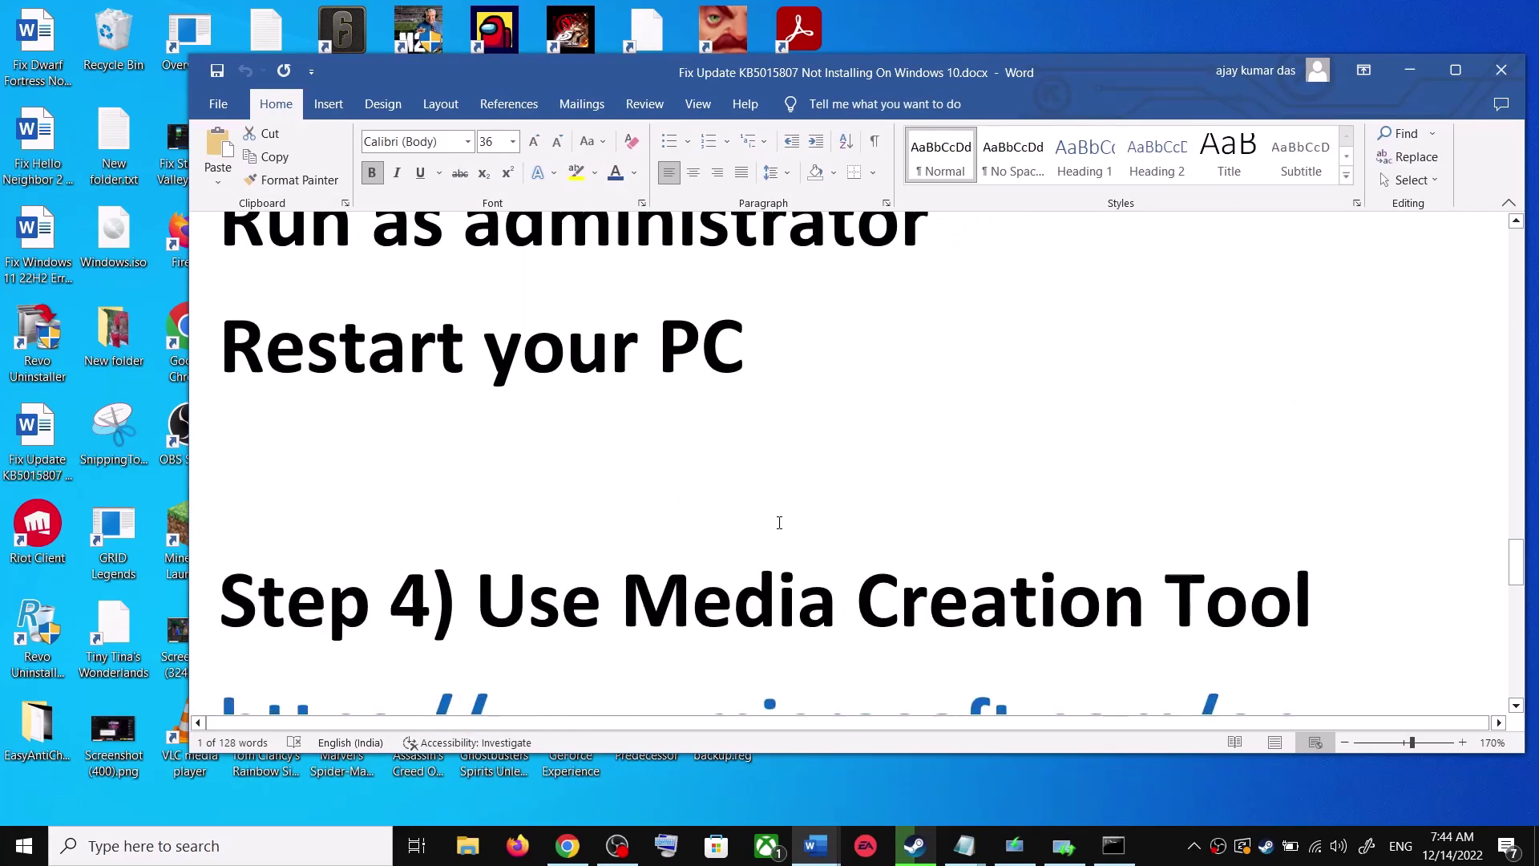
{"action": "scroll", "coordinate": [780, 523], "scroll_direction": "down", "scroll_amount": 1}
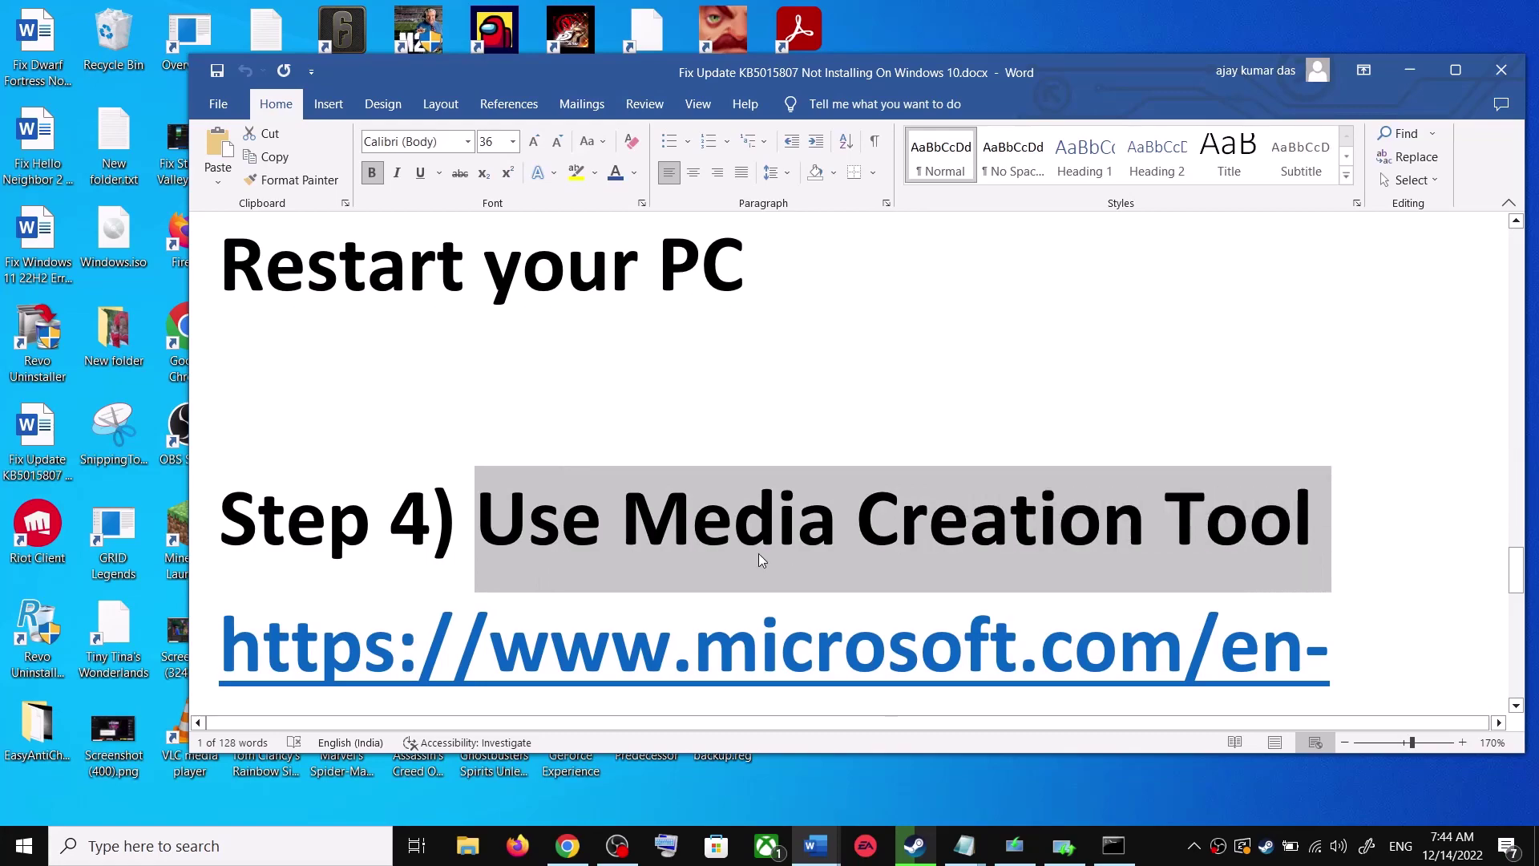
{"action": "scroll", "coordinate": [761, 560], "scroll_direction": "down", "scroll_amount": 3}
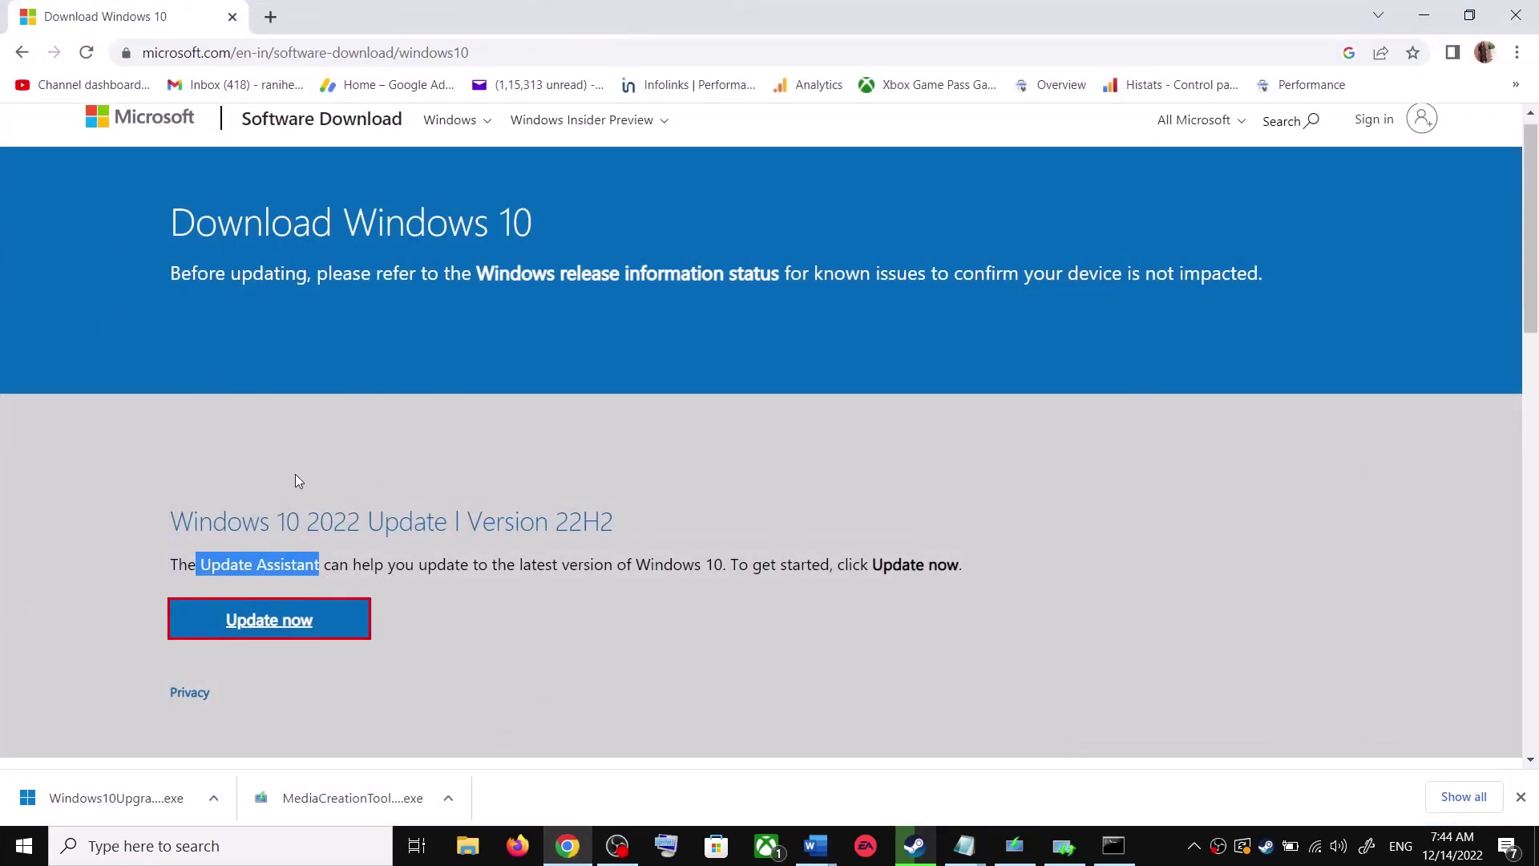
Scroll to Create Windows 10 installation media and launch the downloaded Media Creation Tool
{"action": "scroll", "coordinate": [296, 480], "scroll_direction": "down", "scroll_amount": 5}
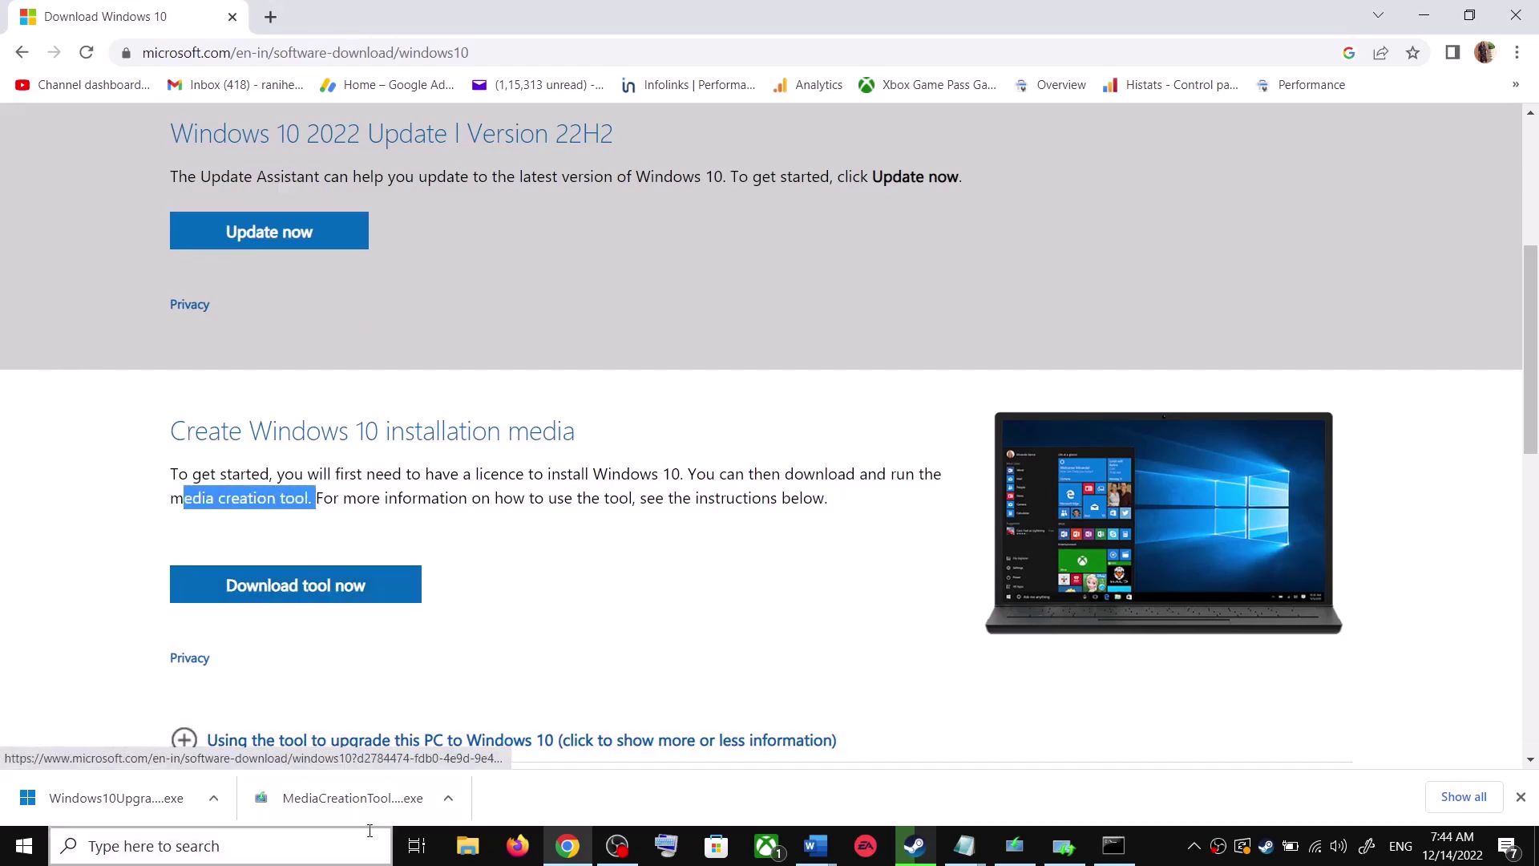
{"action": "left_click", "coordinate": [364, 805]}
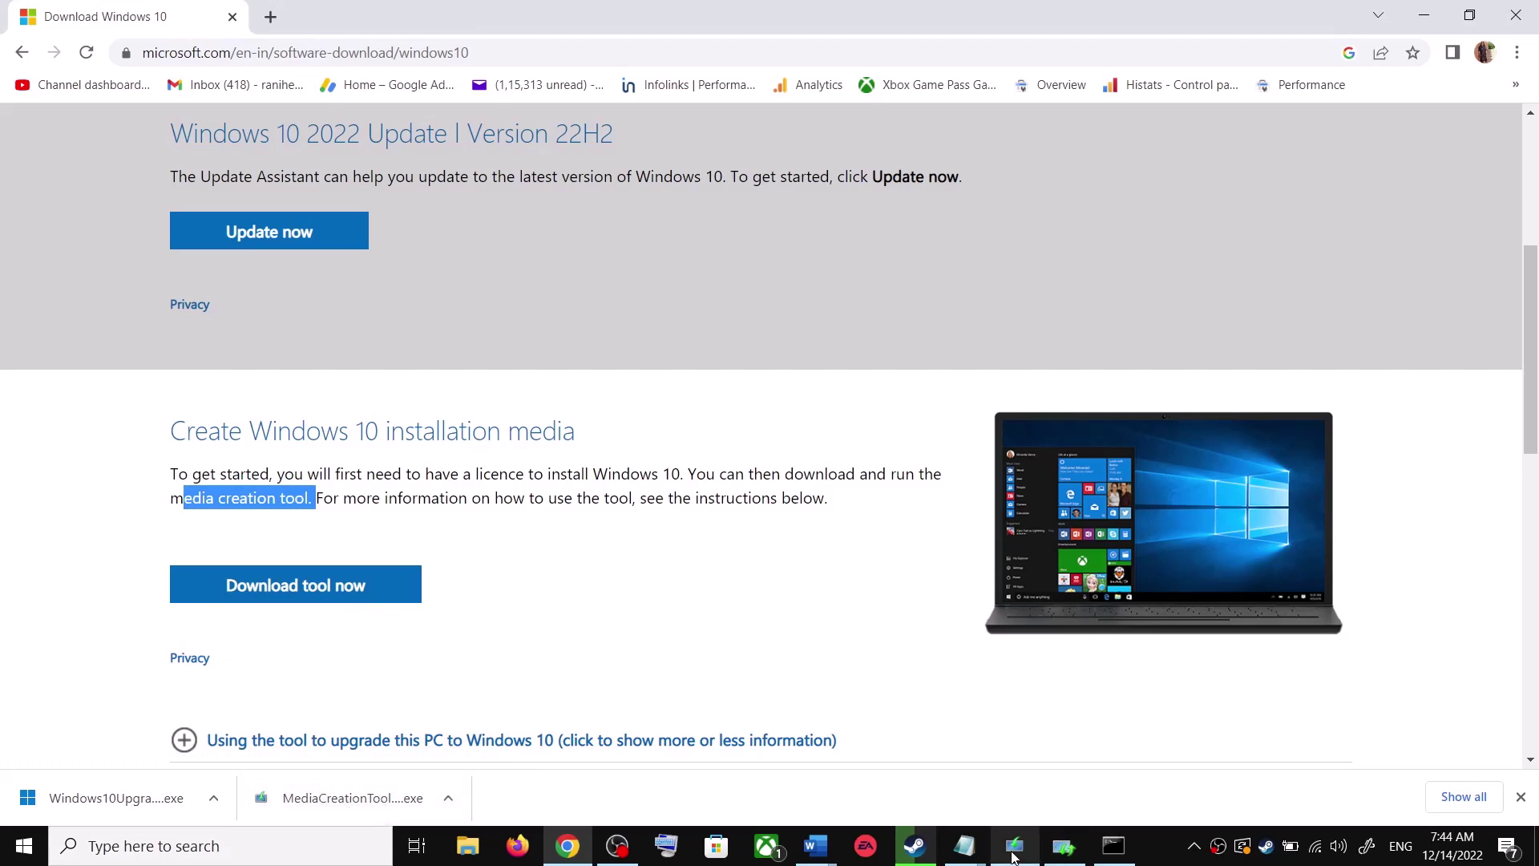
Accept the Windows 10 licence terms and start the Upgrade this PC now download
{"action": "left_click", "coordinate": [1045, 658]}
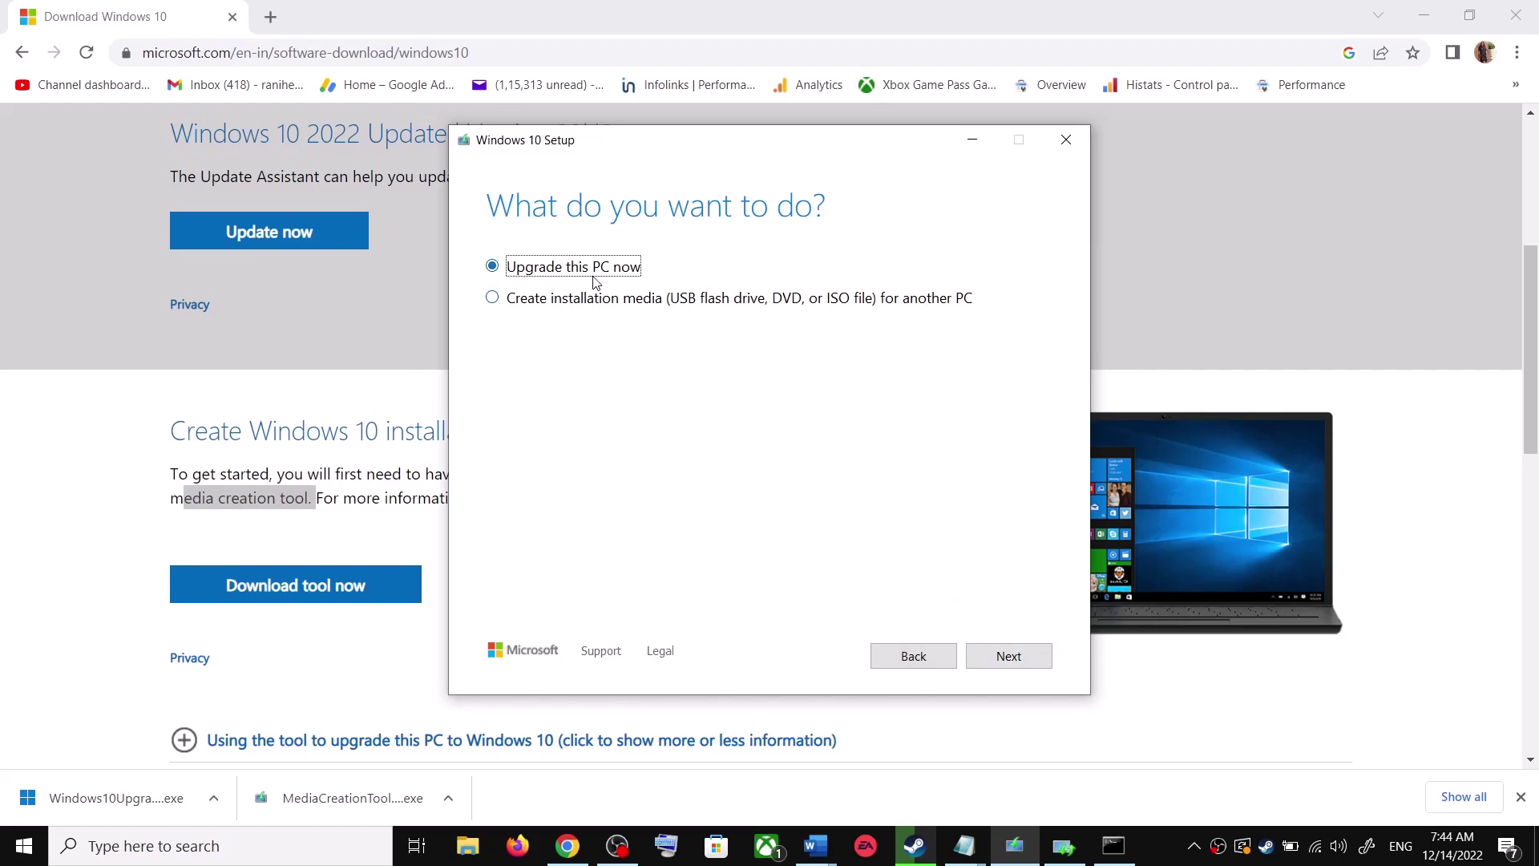
{"action": "left_click", "coordinate": [1012, 654]}
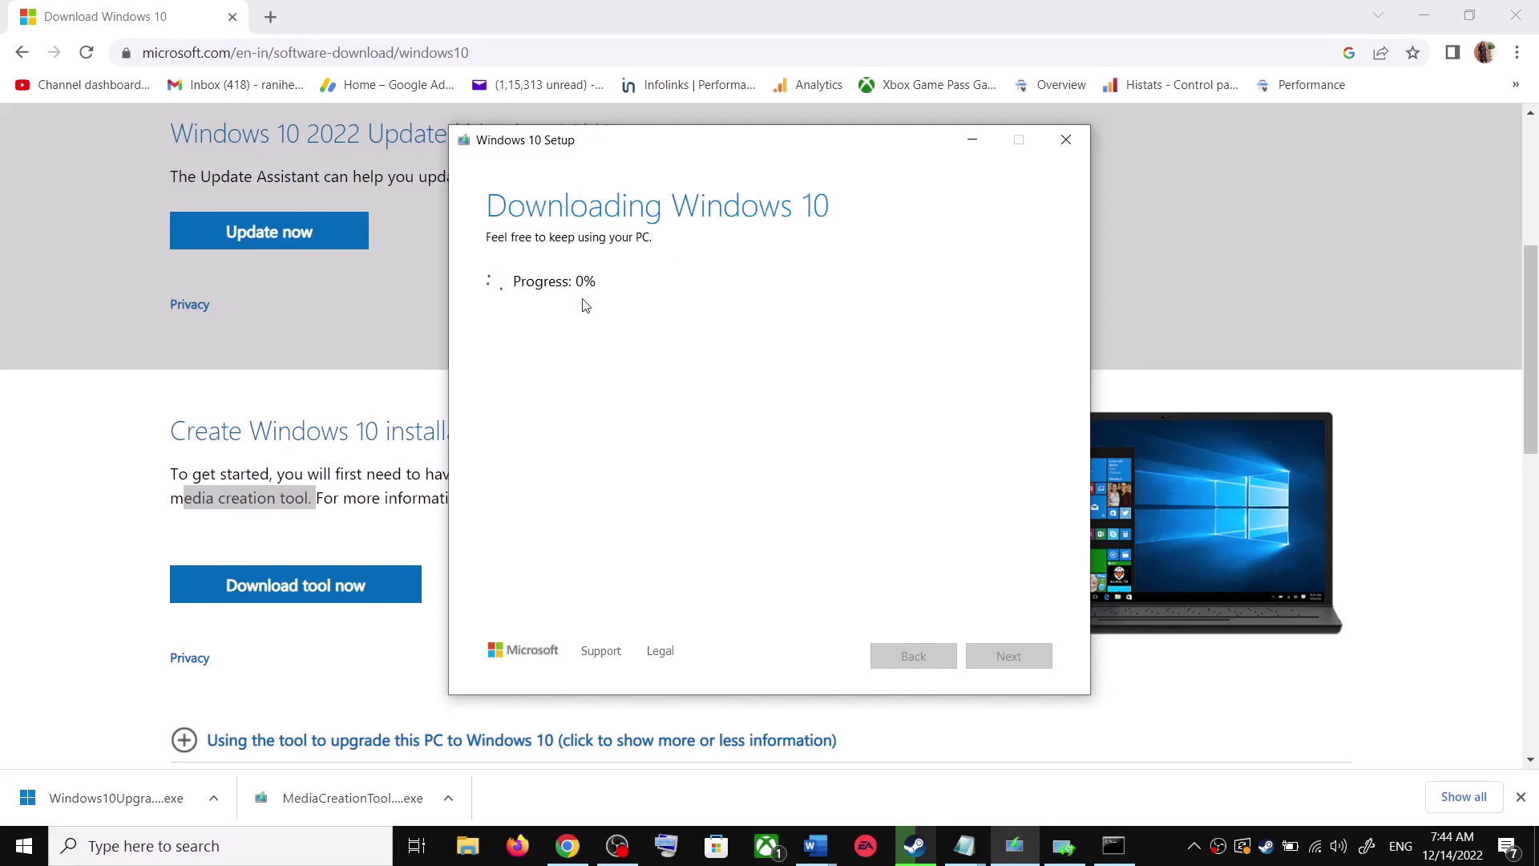
{"action": "mouse_move", "coordinate": [818, 850]}
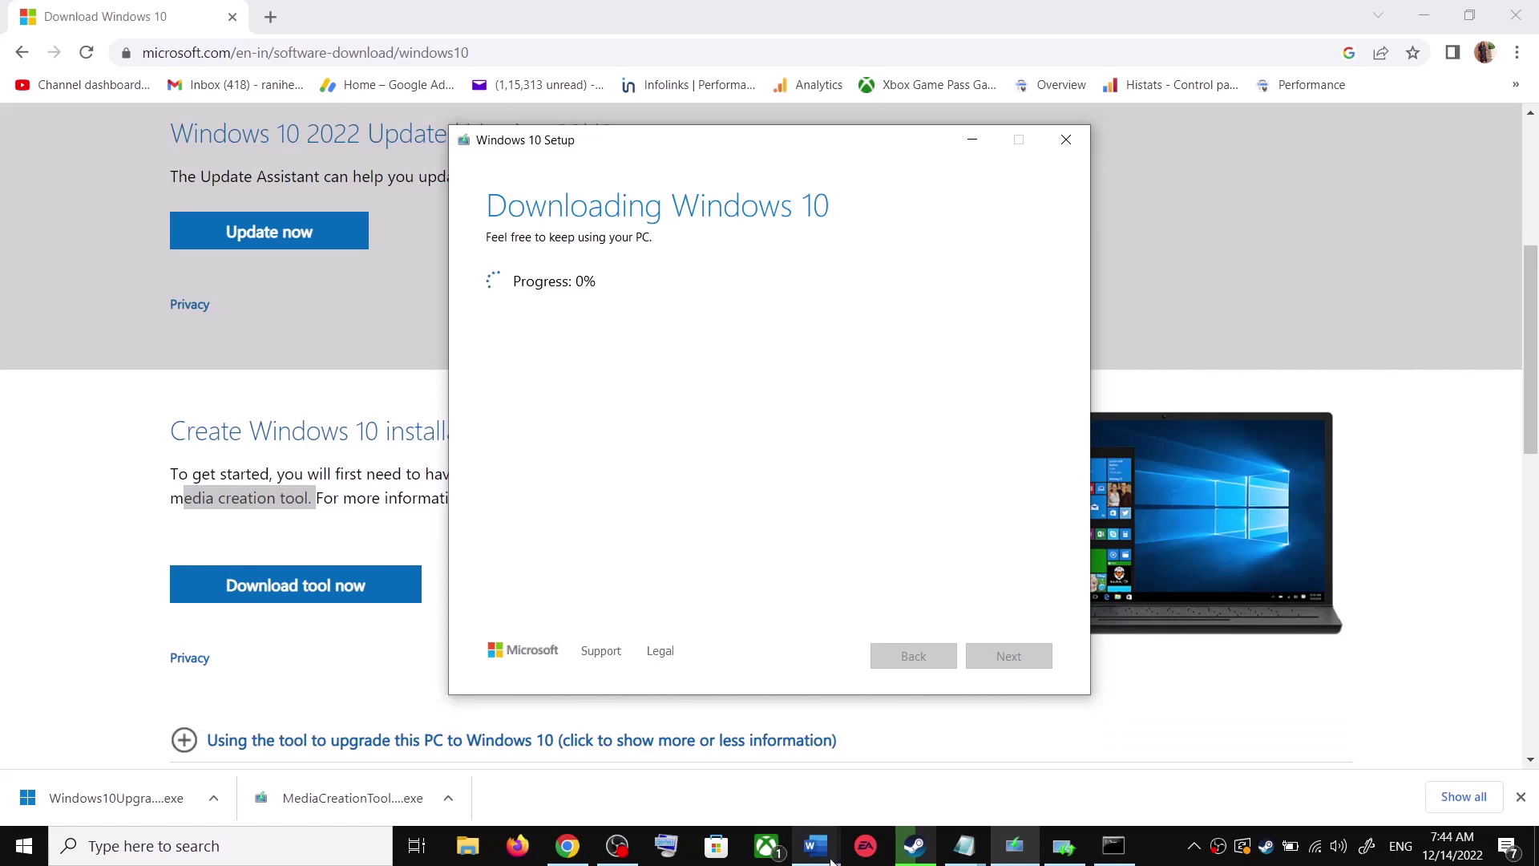
{"action": "left_click", "coordinate": [882, 782]}
Maximize the Word fix guide and review its Ready to install screenshot, keeping personal files and apps
{"action": "scroll", "coordinate": [1068, 510], "scroll_direction": "down", "scroll_amount": 2}
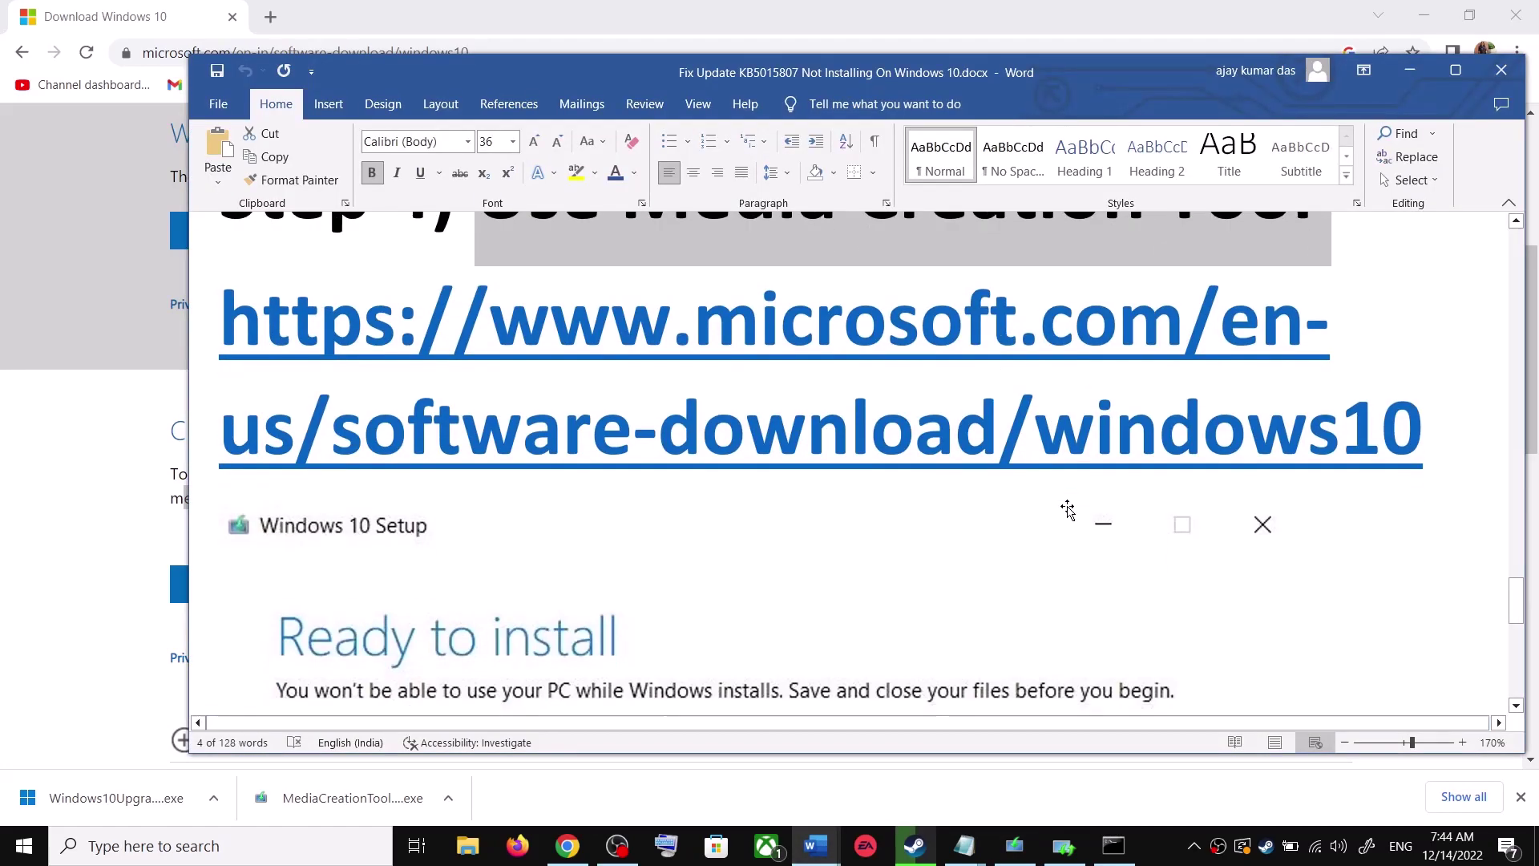
{"action": "scroll", "coordinate": [1068, 510], "scroll_direction": "down", "scroll_amount": 3}
{"action": "left_click", "coordinate": [1456, 69]}
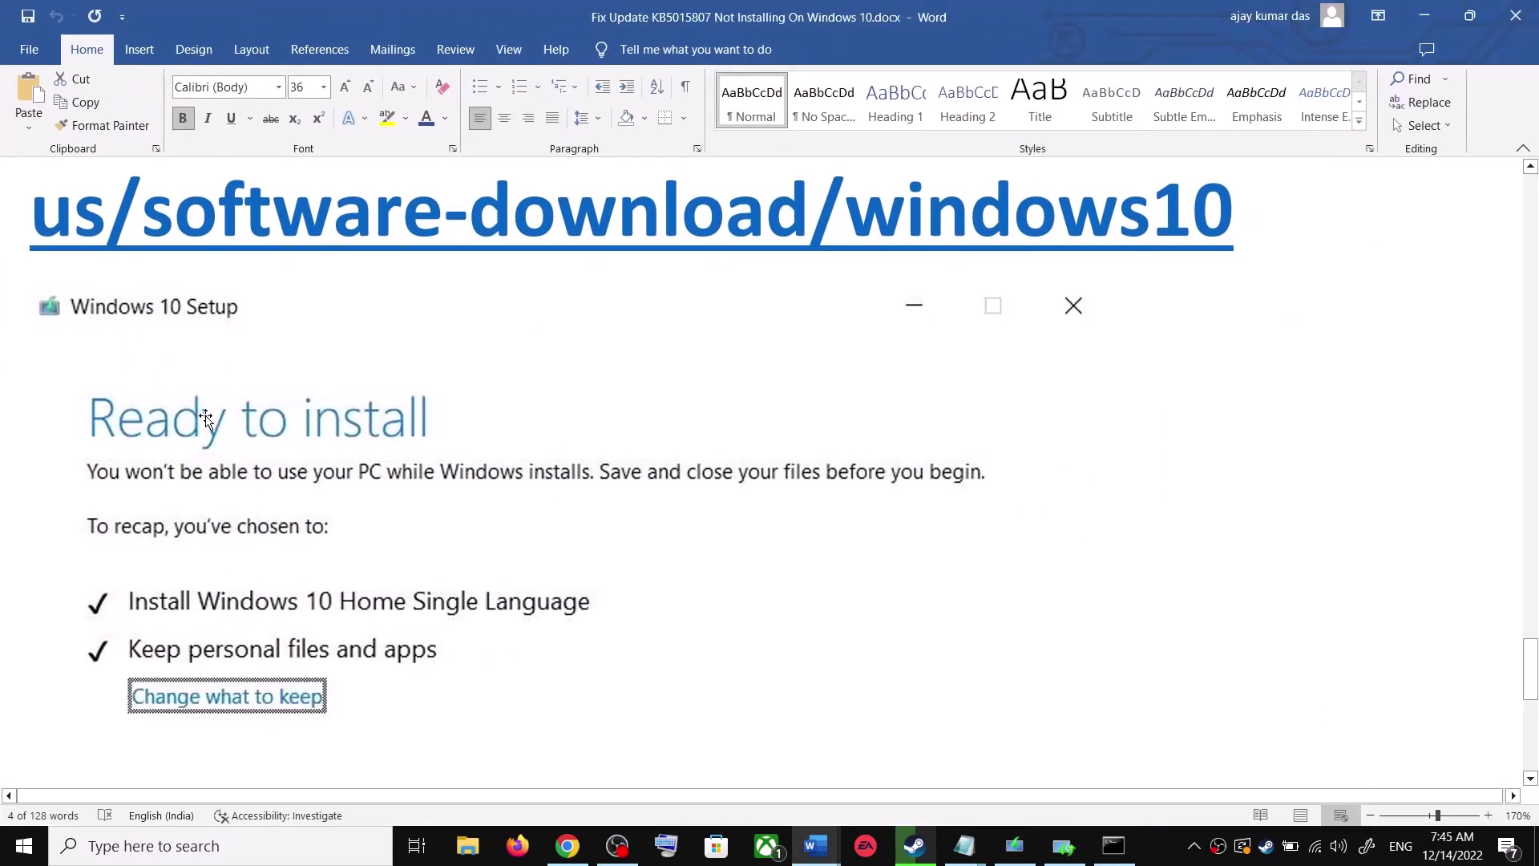
{"action": "scroll", "coordinate": [247, 553], "scroll_direction": "down", "scroll_amount": 2}
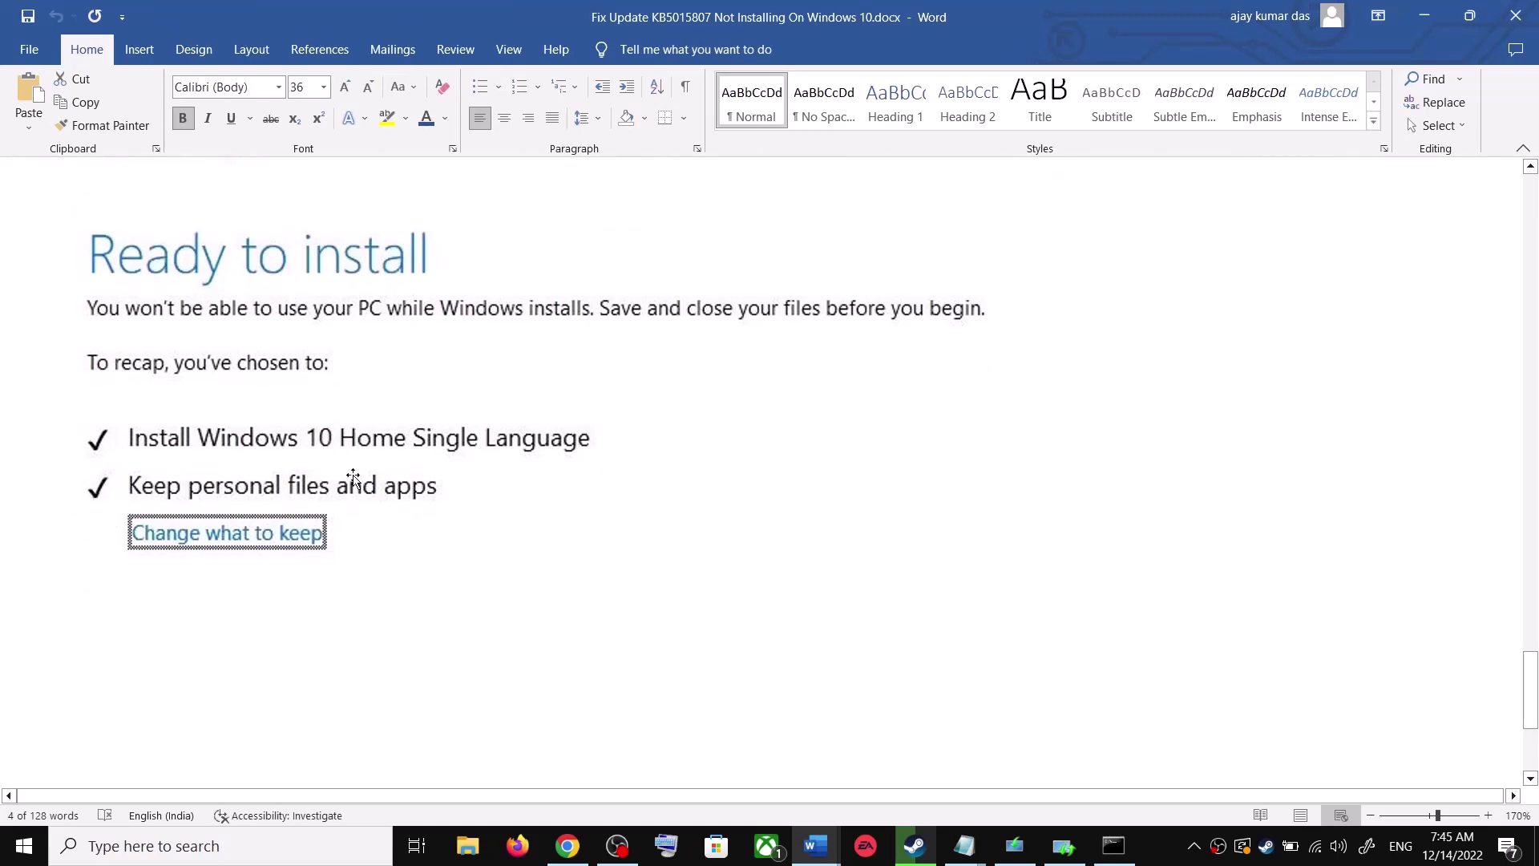
{"action": "scroll", "coordinate": [533, 481], "scroll_direction": "down", "scroll_amount": 4}
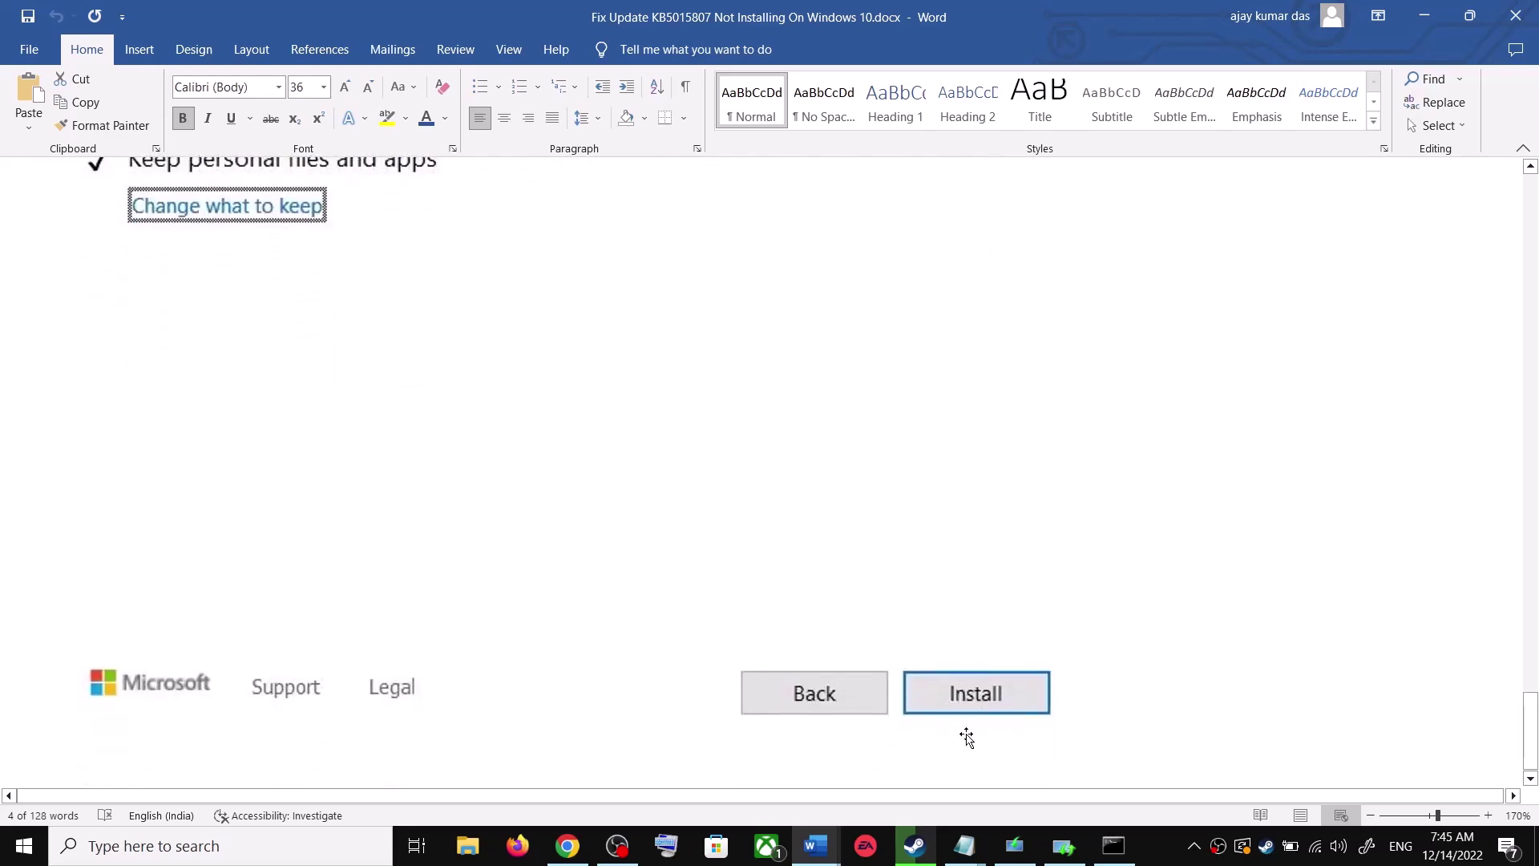
{"action": "scroll", "coordinate": [911, 598], "scroll_direction": "up", "scroll_amount": 5}
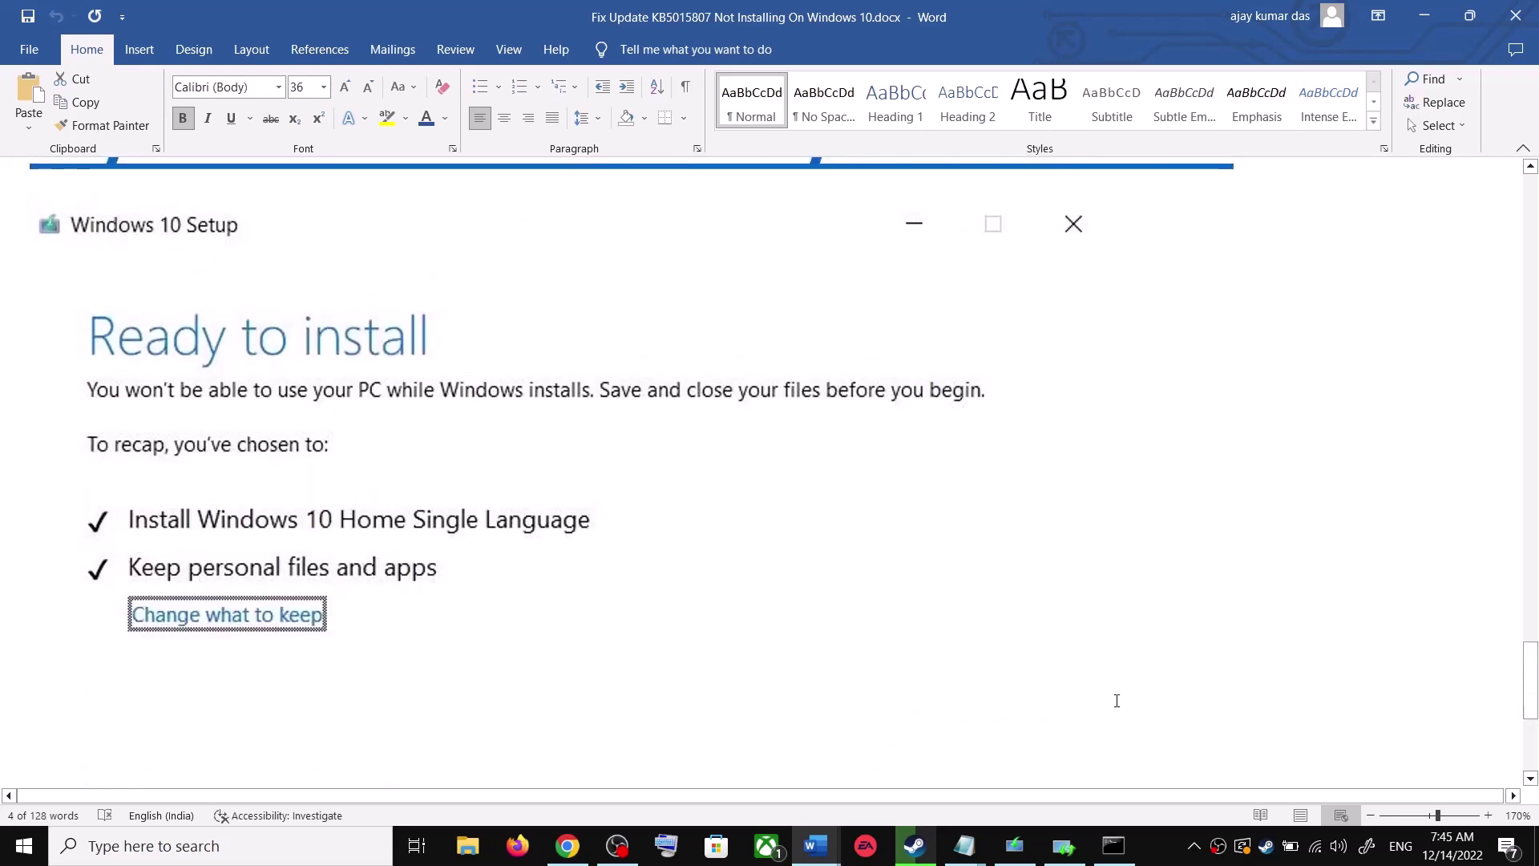
{"action": "left_click", "coordinate": [1173, 849]}
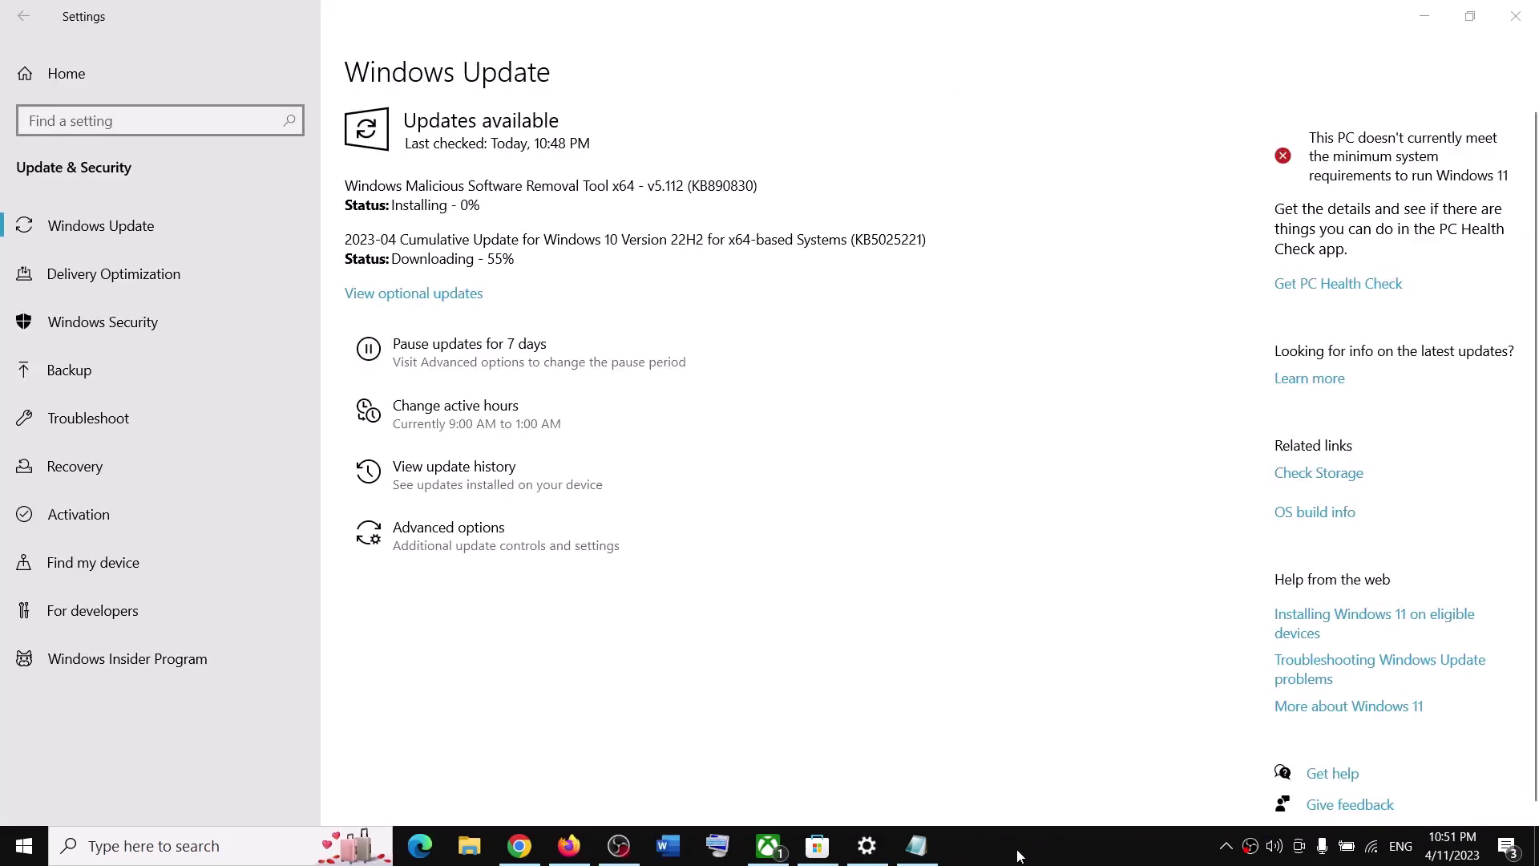